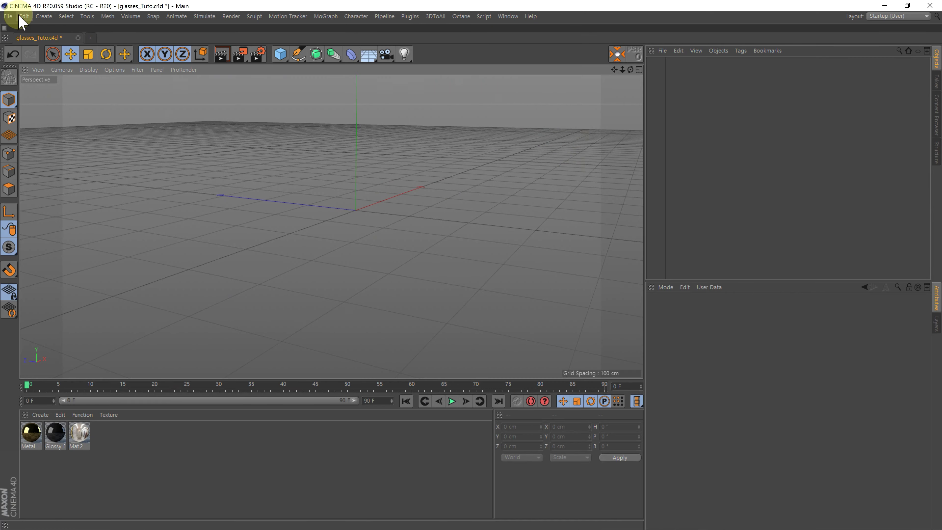
Merge glasses.obj into the scene with the default OBJ import settings.
{"action": "left_click", "coordinate": [8, 16]}
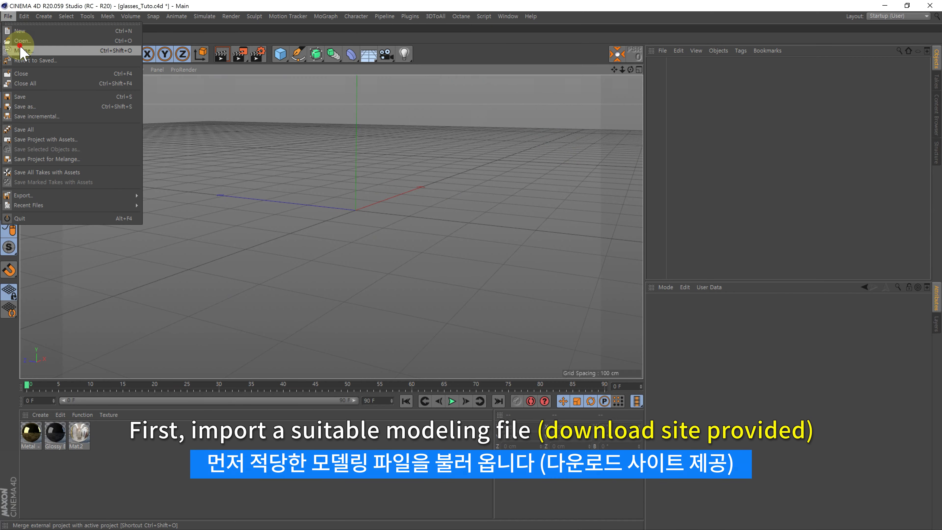
{"action": "left_click", "coordinate": [23, 40]}
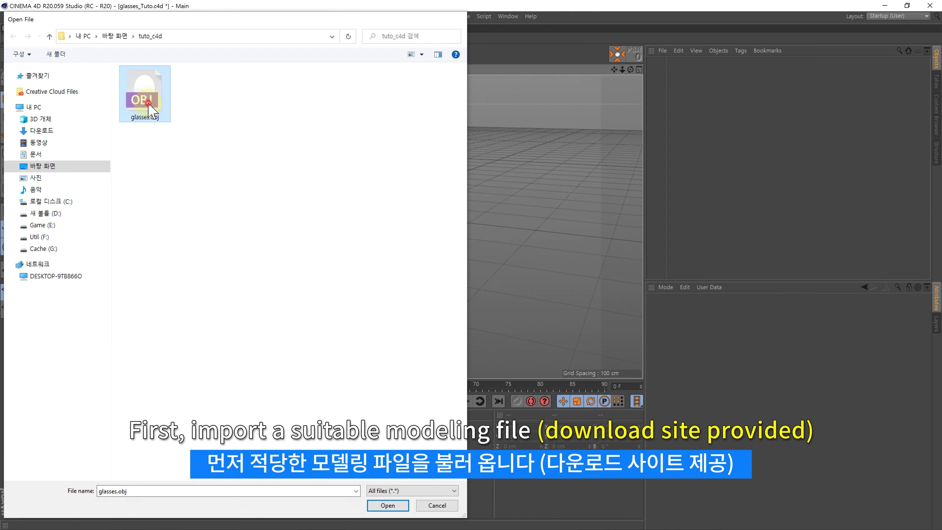
{"action": "double_click", "coordinate": [148, 106]}
{"action": "left_click", "coordinate": [131, 229]}
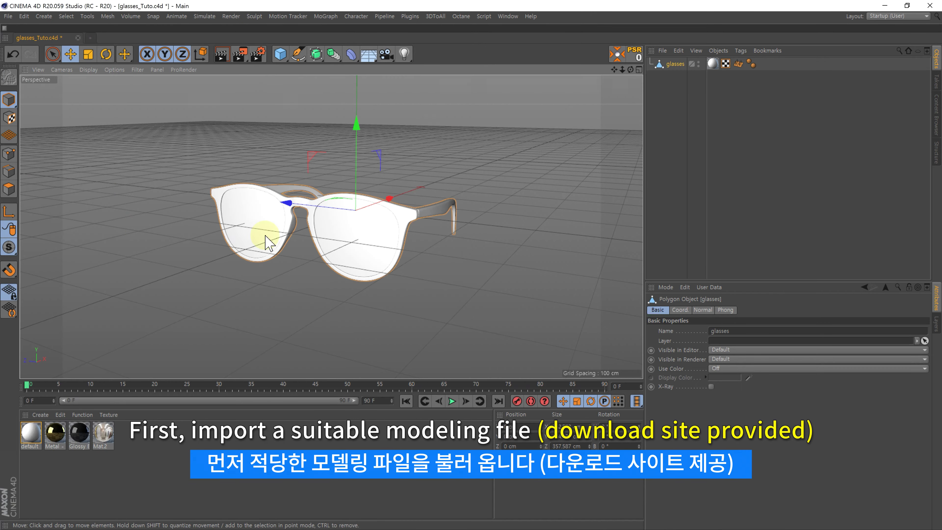
{"action": "left_click_drag", "start_coordinate": [289, 233], "coordinate": [295, 242], "text": "alt"}
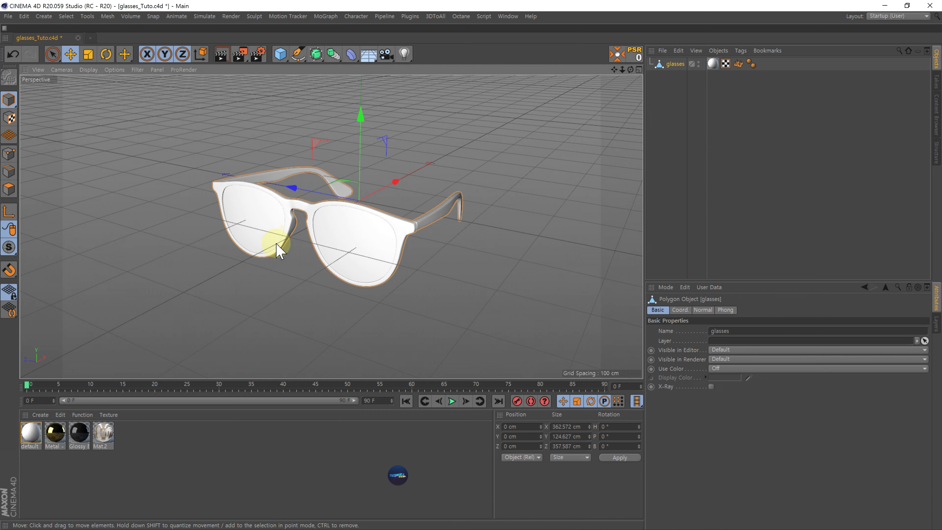
Delete the glasses' default Texture and Normal tags.
{"action": "left_click", "coordinate": [715, 66]}
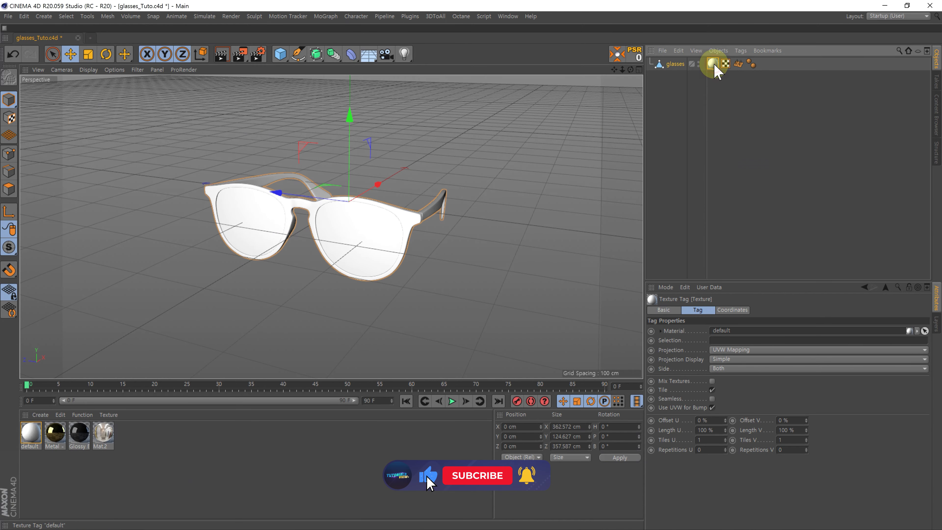
{"action": "key", "text": "Delete"}
{"action": "left_click", "coordinate": [725, 64]}
{"action": "key", "text": "Delete"}
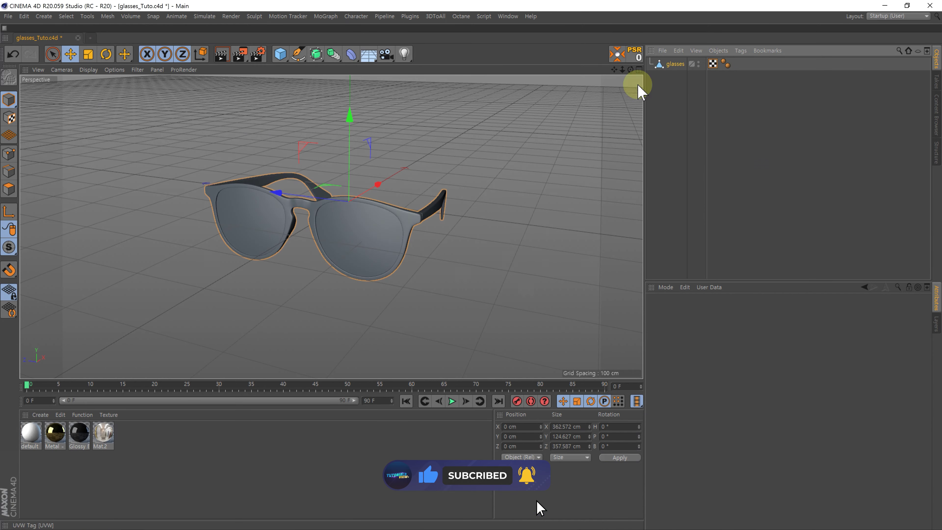
Switch the viewport display to Gouraud Shading (Lines) to show the mesh wireframe.
{"action": "left_click", "coordinate": [281, 227]}
{"action": "left_click_drag", "start_coordinate": [274, 210], "coordinate": [240, 177], "text": "alt"}
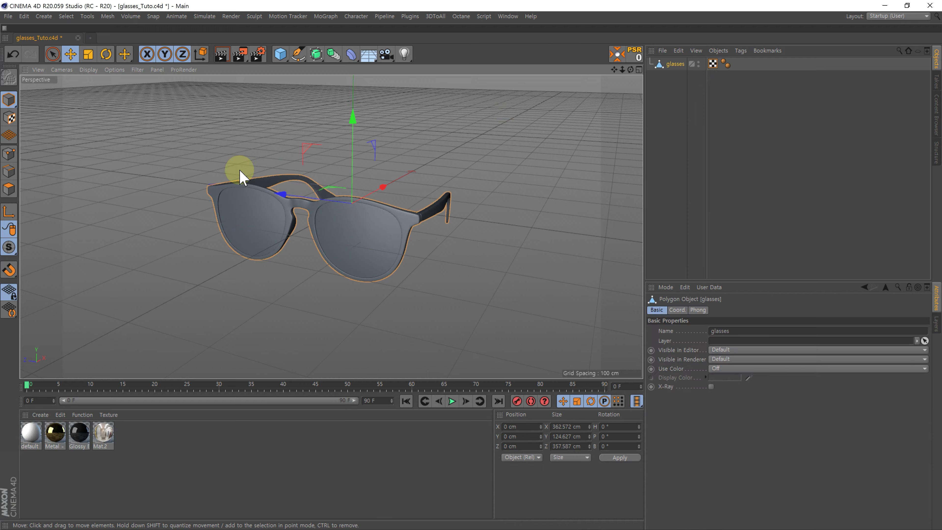
{"action": "left_click", "coordinate": [88, 69]}
{"action": "left_click", "coordinate": [99, 94]}
{"action": "right_click_drag", "start_coordinate": [283, 201], "coordinate": [328, 207], "text": "alt"}
{"action": "mouse_move", "coordinate": [327, 207]}
{"action": "left_mouse_down", "text": "alt"}
{"action": "mouse_move", "coordinate": [346, 204]}
{"action": "mouse_move", "coordinate": [300, 210]}
{"action": "mouse_move", "coordinate": [323, 210]}
{"action": "mouse_move", "coordinate": [301, 205]}
{"action": "mouse_move", "coordinate": [315, 210]}
{"action": "mouse_move", "coordinate": [309, 194]}
{"action": "left_mouse_up", "text": "alt"}
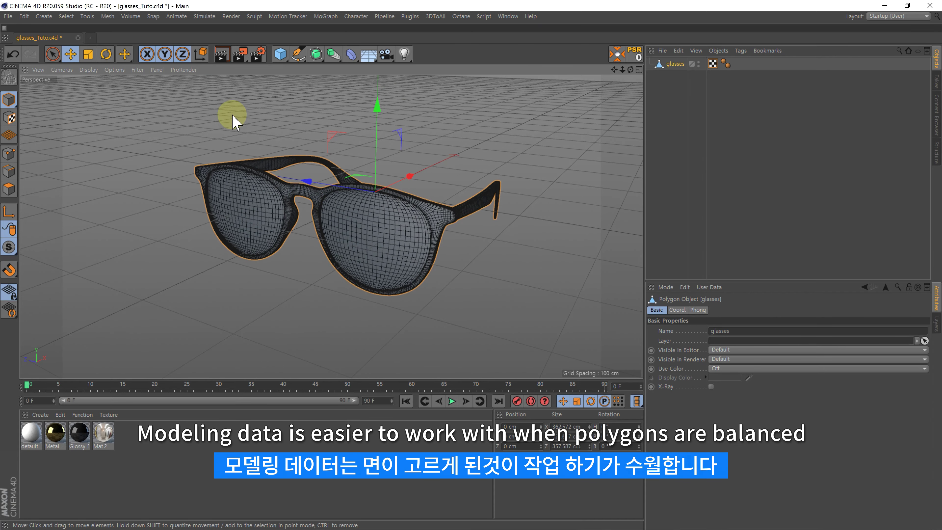
Select the glasses model in the Object Manager.
{"action": "left_click", "coordinate": [233, 122]}
{"action": "left_click", "coordinate": [251, 200]}
{"action": "left_click", "coordinate": [583, 126]}
{"action": "left_click", "coordinate": [676, 63]}
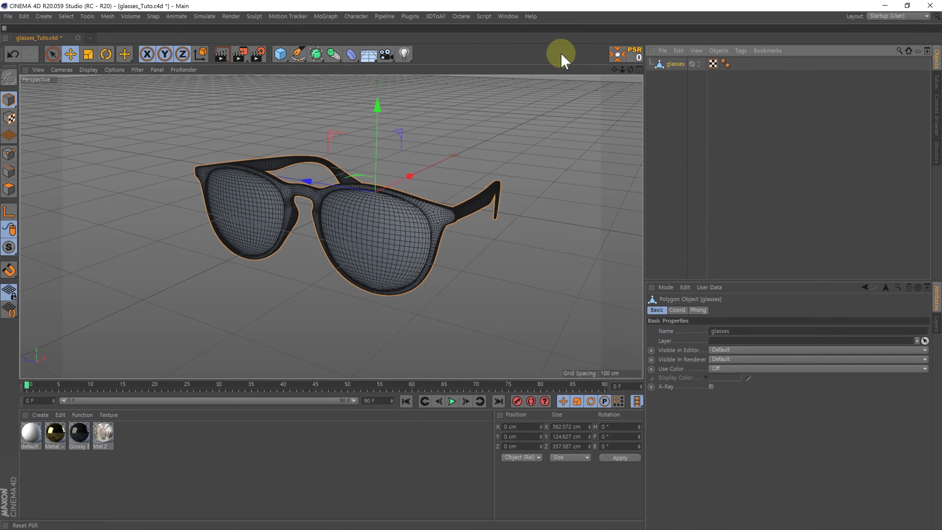
{"action": "left_click", "coordinate": [326, 16]}
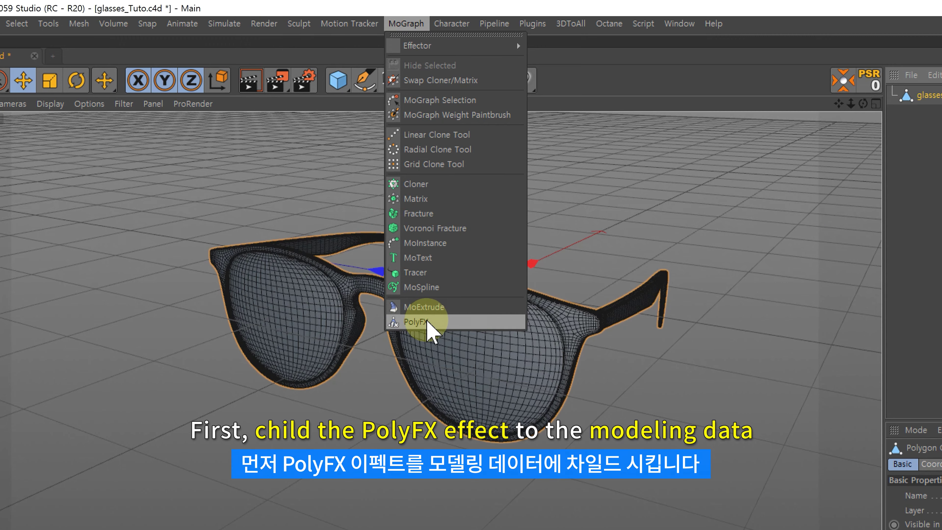
Create a PolyFX object as a child of the glasses and select it.
{"action": "left_click", "coordinate": [420, 322]}
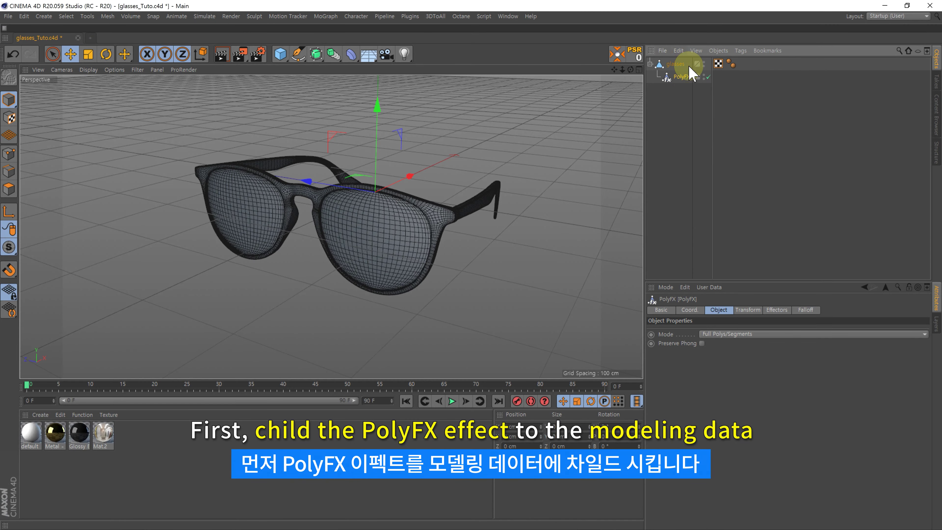
{"action": "left_click", "coordinate": [666, 98]}
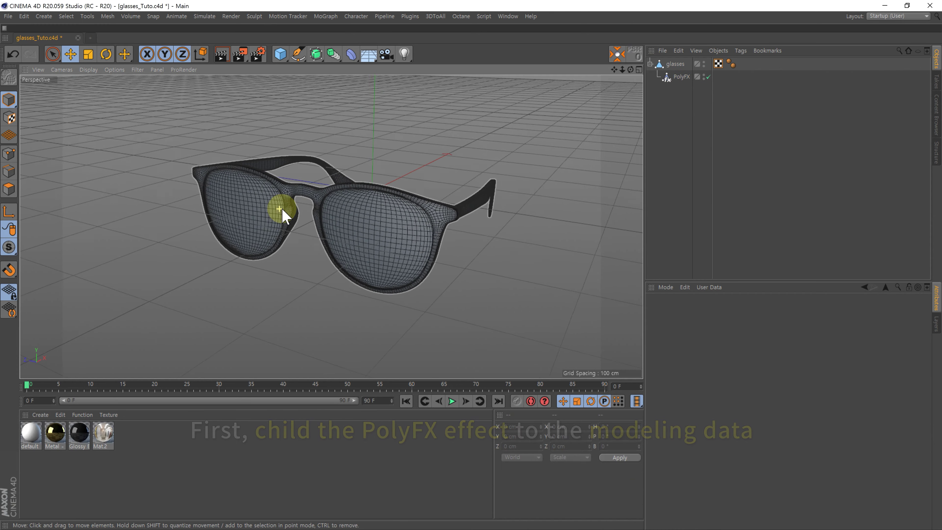
{"action": "left_click", "coordinate": [682, 79]}
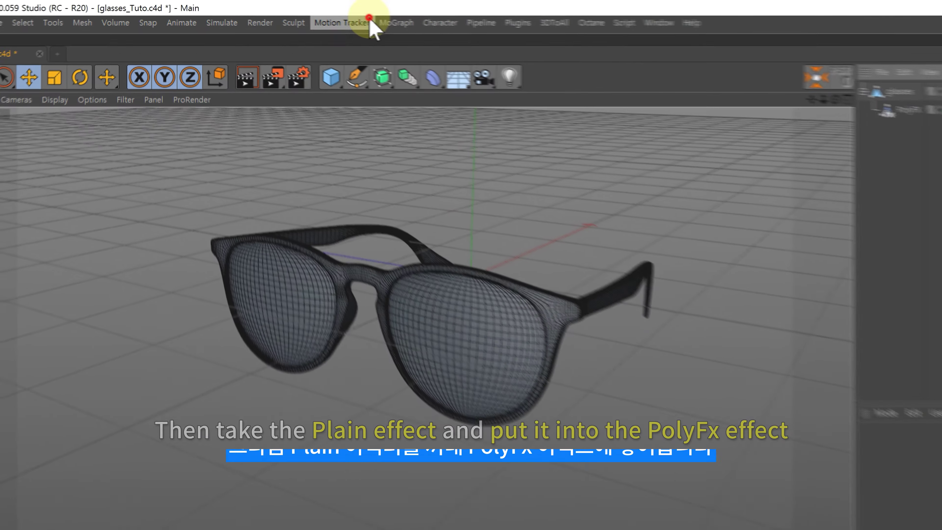
{"action": "left_click", "coordinate": [325, 16]}
{"action": "mouse_move", "coordinate": [417, 46]}
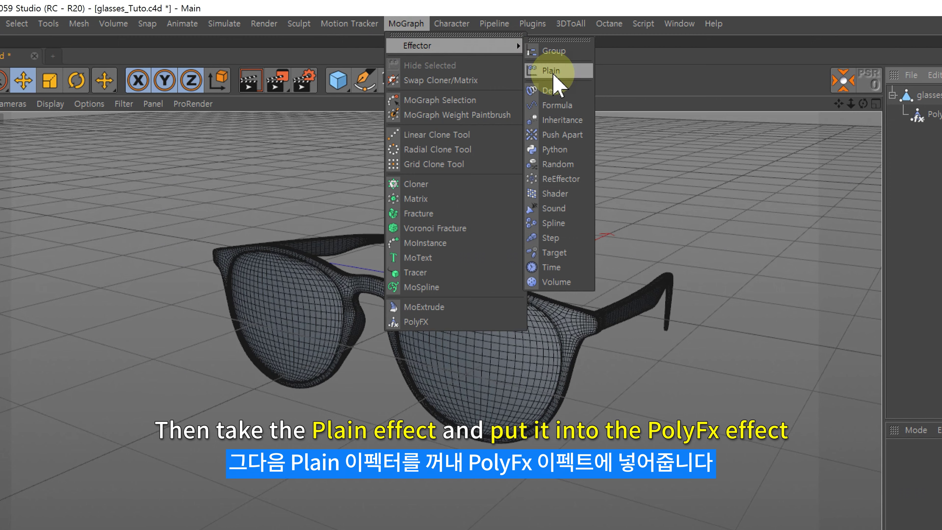
Add a Plain effector and put it in the PolyFX Effectors list, scattering the glasses' polygons.
{"action": "left_click", "coordinate": [556, 72]}
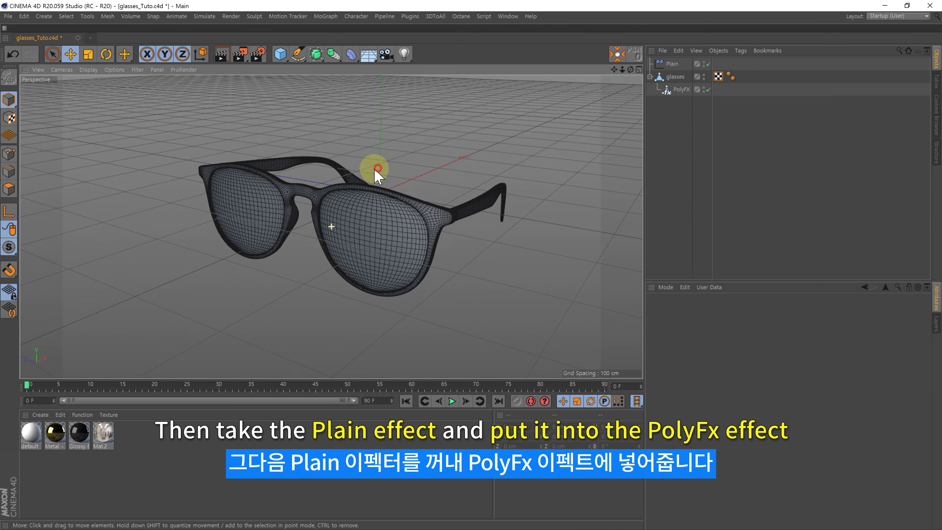
{"action": "left_click_drag", "start_coordinate": [375, 171], "coordinate": [379, 171], "text": "alt"}
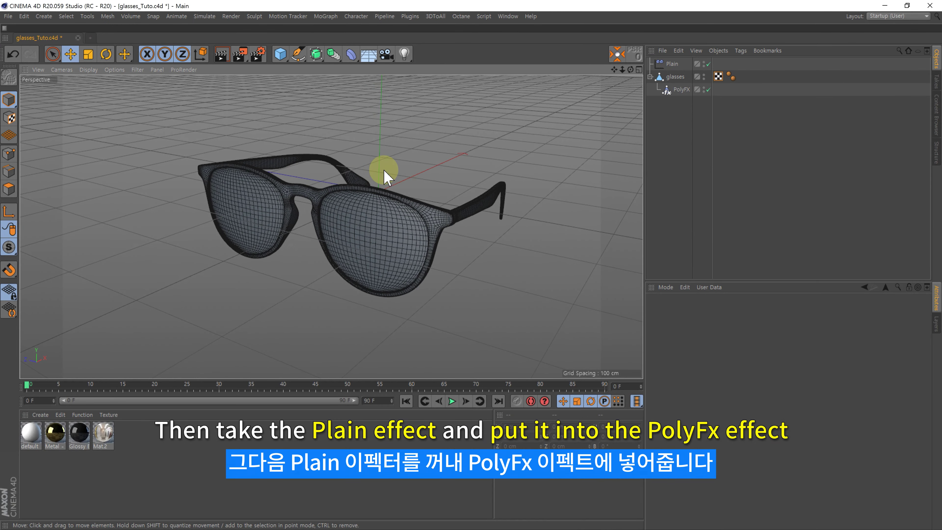
{"action": "left_click", "coordinate": [675, 92]}
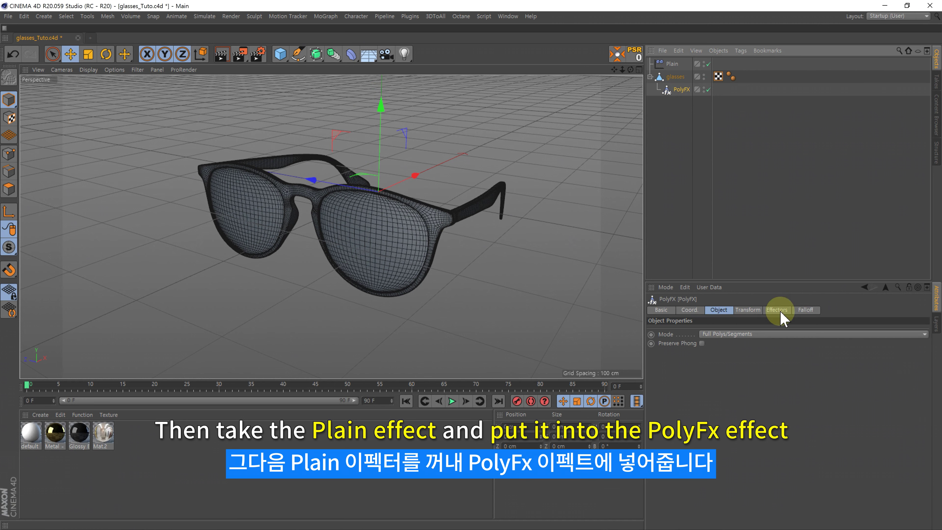
{"action": "left_click_drag", "start_coordinate": [763, 280], "coordinate": [755, 199]}
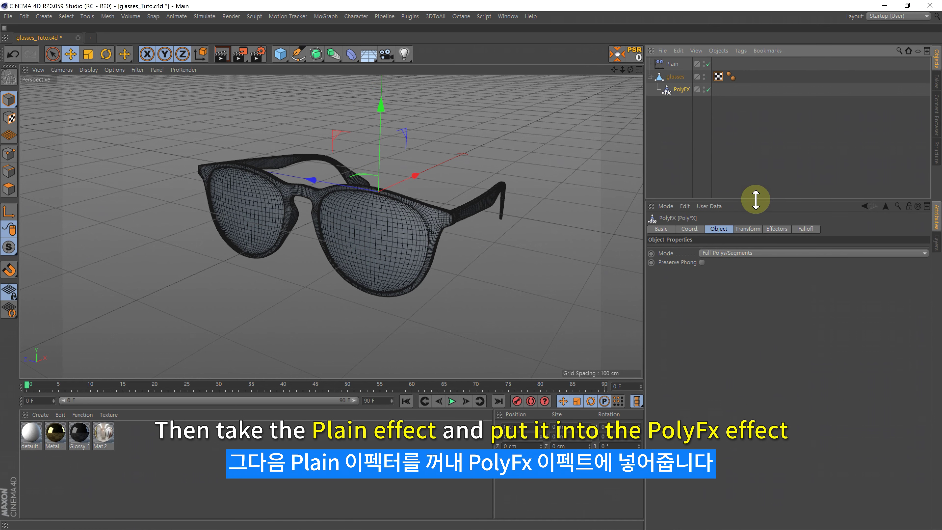
{"action": "left_click", "coordinate": [777, 231]}
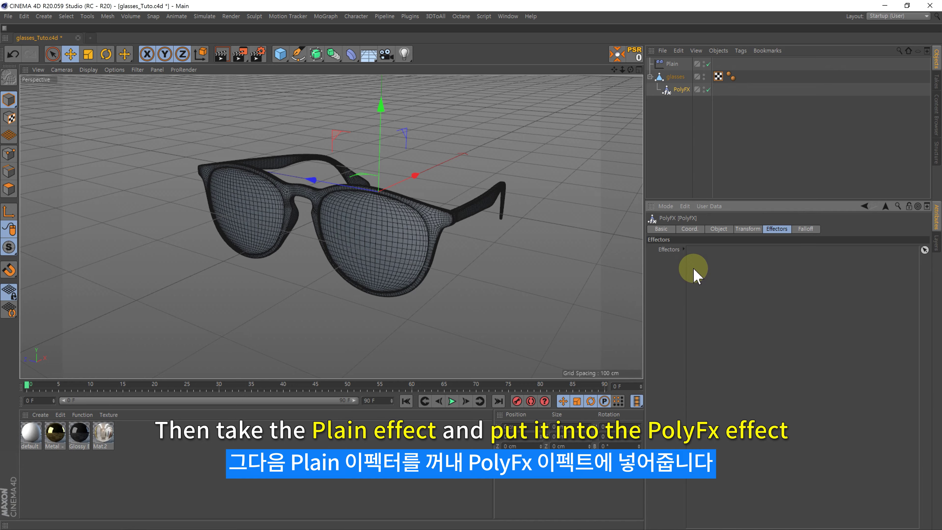
{"action": "left_click_drag", "start_coordinate": [661, 74], "coordinate": [726, 265]}
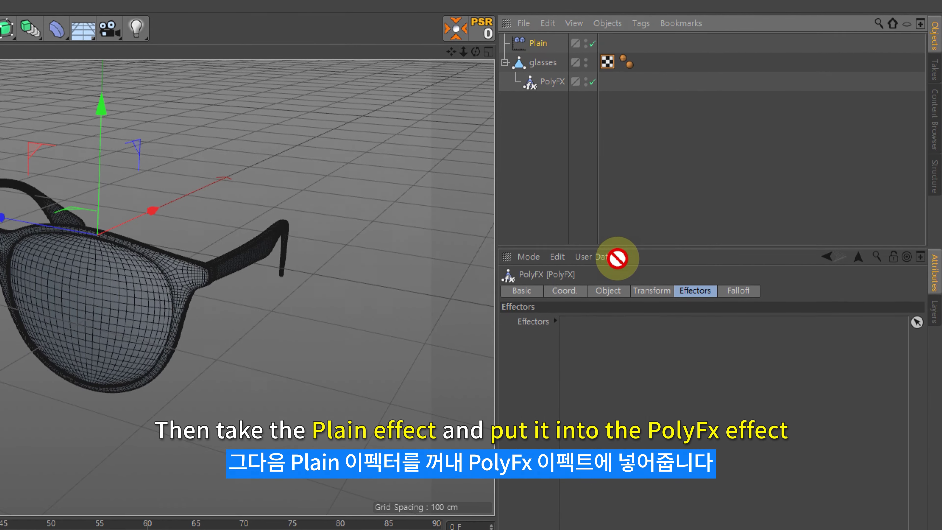
{"action": "left_click_drag", "start_coordinate": [619, 336], "coordinate": [621, 341]}
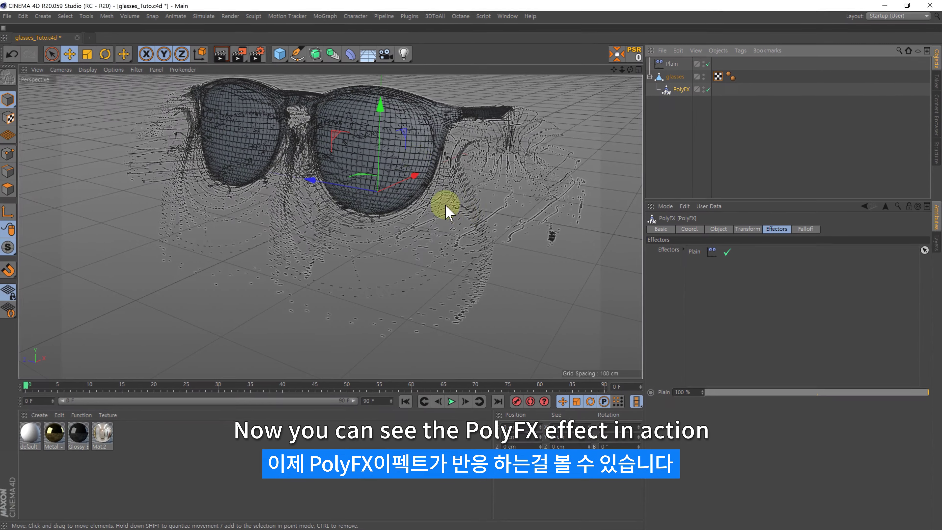
{"action": "mouse_move", "coordinate": [447, 211]}
{"action": "left_mouse_down", "text": "alt"}
{"action": "mouse_move", "coordinate": [411, 178]}
{"action": "mouse_move", "coordinate": [389, 237]}
{"action": "mouse_move", "coordinate": [410, 210]}
{"action": "mouse_move", "coordinate": [496, 181]}
{"action": "left_mouse_up", "text": "alt"}
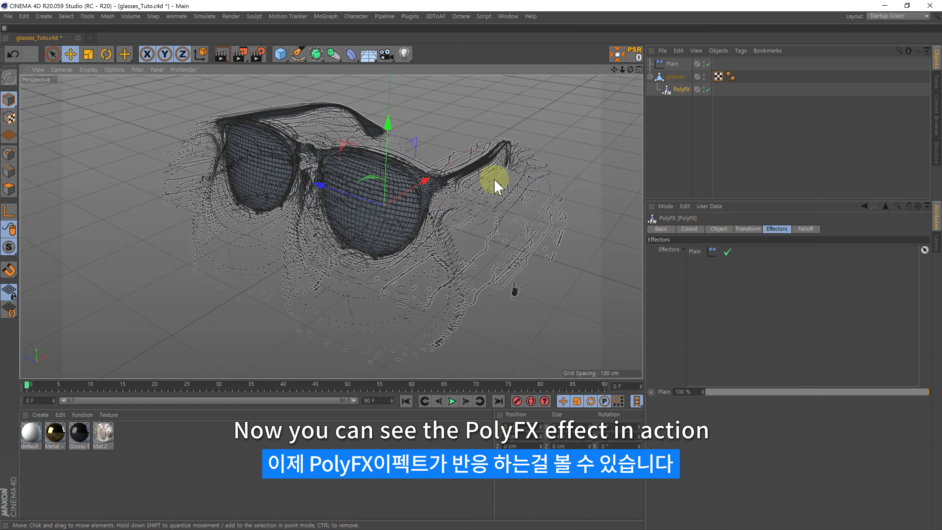
{"action": "left_click", "coordinate": [673, 66]}
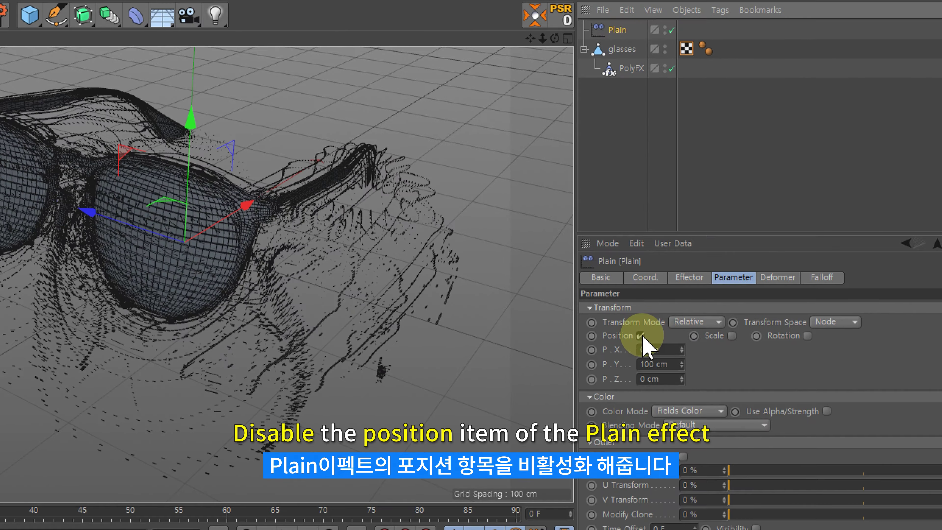
Turn off the Plain effector's Position transform and show its Falloff settings.
{"action": "left_click", "coordinate": [640, 335]}
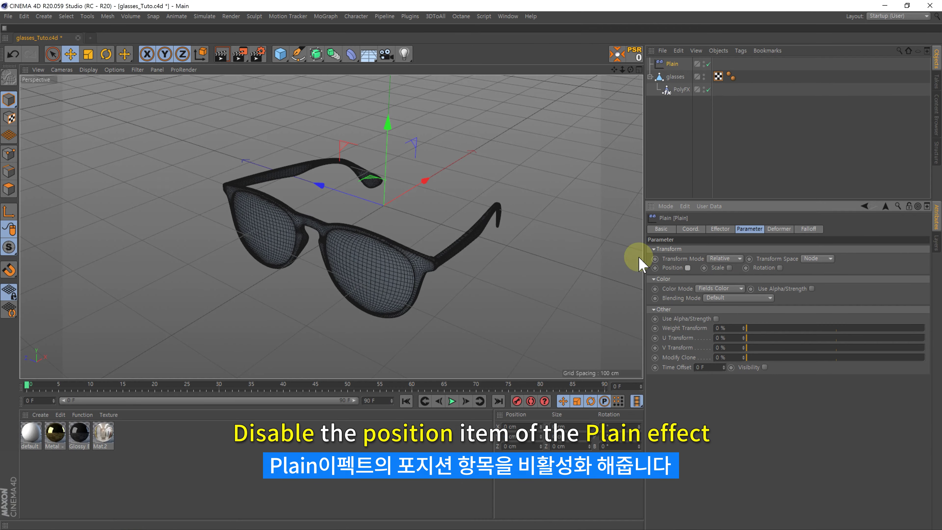
{"action": "mouse_move", "coordinate": [450, 261]}
{"action": "left_mouse_down", "text": "alt"}
{"action": "mouse_move", "coordinate": [425, 248]}
{"action": "mouse_move", "coordinate": [422, 219]}
{"action": "left_mouse_up", "text": "alt"}
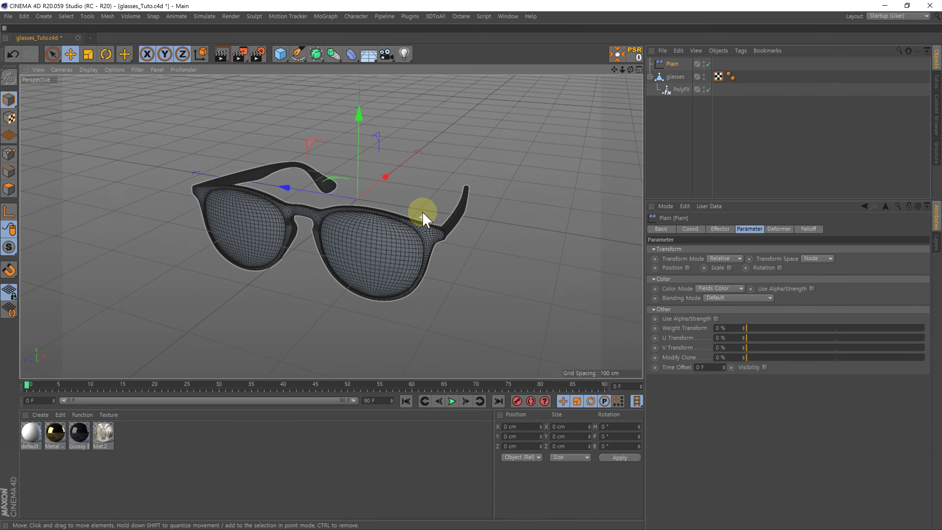
{"action": "left_click", "coordinate": [674, 77]}
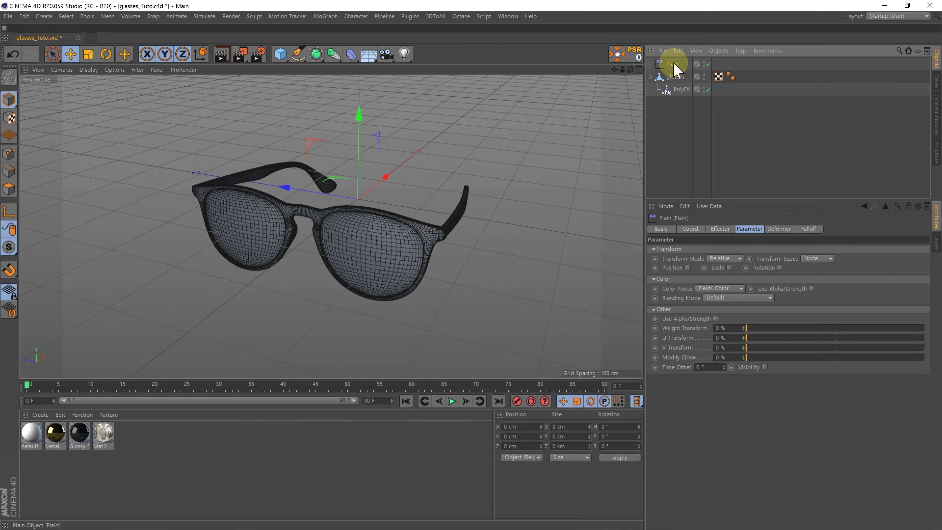
{"action": "left_click", "coordinate": [808, 228]}
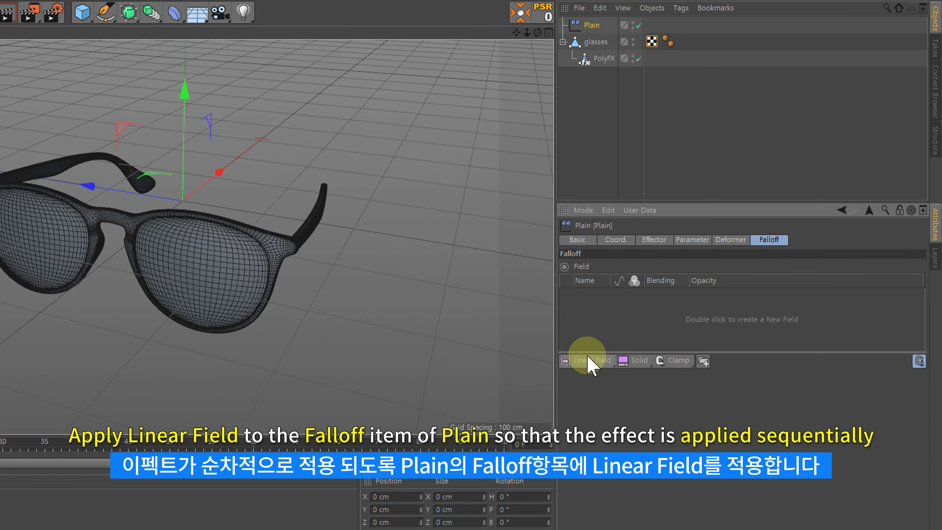
Add a Linear Field to the Plain falloff and rotate it around its heading.
{"action": "left_click", "coordinate": [586, 362]}
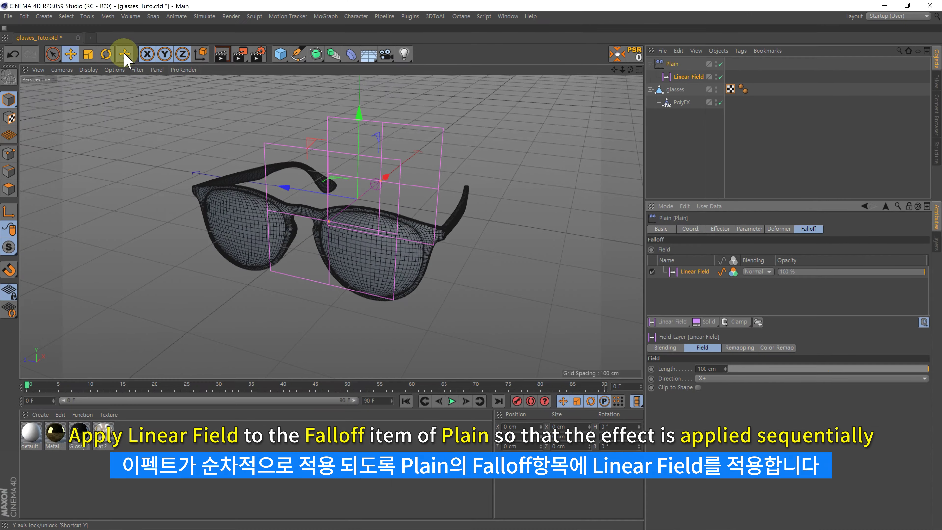
{"action": "left_click", "coordinate": [107, 54]}
{"action": "left_click_drag", "start_coordinate": [320, 210], "coordinate": [399, 230]}
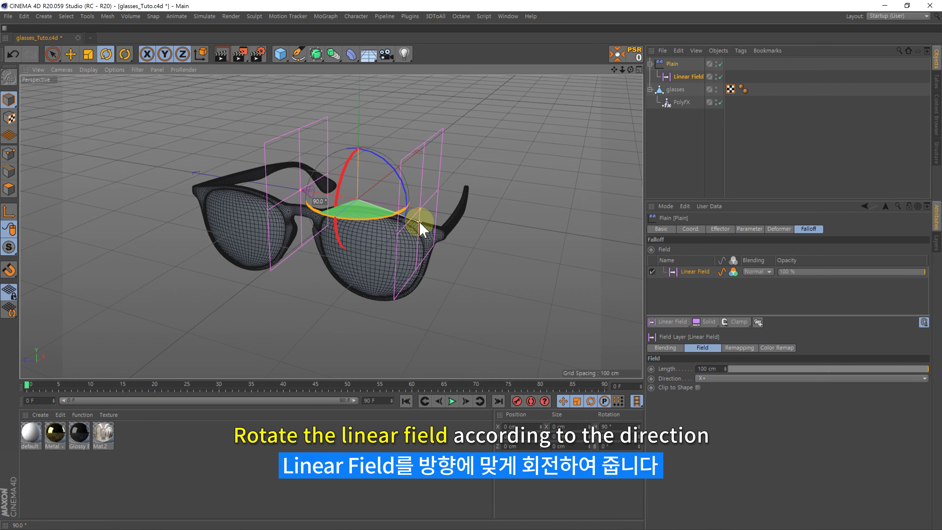
{"action": "left_click", "coordinate": [70, 54]}
{"action": "left_click", "coordinate": [301, 208]}
{"action": "left_click_drag", "start_coordinate": [301, 208], "coordinate": [233, 177], "text": "alt"}
Maximize the Perspective viewport and drag the Plain effector back onto the glasses.
{"action": "key", "text": "F5"}
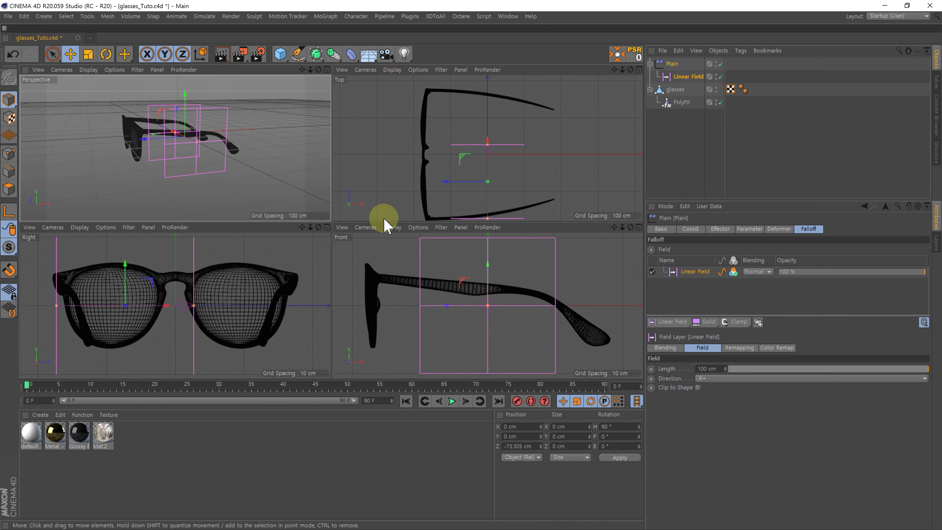
{"action": "scroll", "coordinate": [463, 187], "scroll_direction": "down", "scroll_amount": 2}
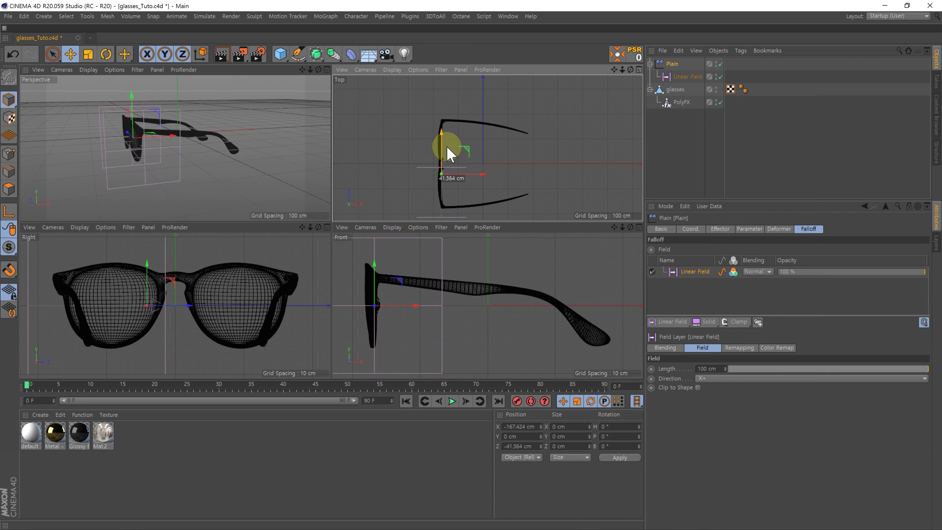
{"action": "scroll", "coordinate": [173, 301], "scroll_direction": "down", "scroll_amount": 2}
{"action": "scroll", "coordinate": [384, 294], "scroll_direction": "down", "scroll_amount": 2}
{"action": "middle_click_drag", "start_coordinate": [384, 294], "coordinate": [430, 288], "text": "alt"}
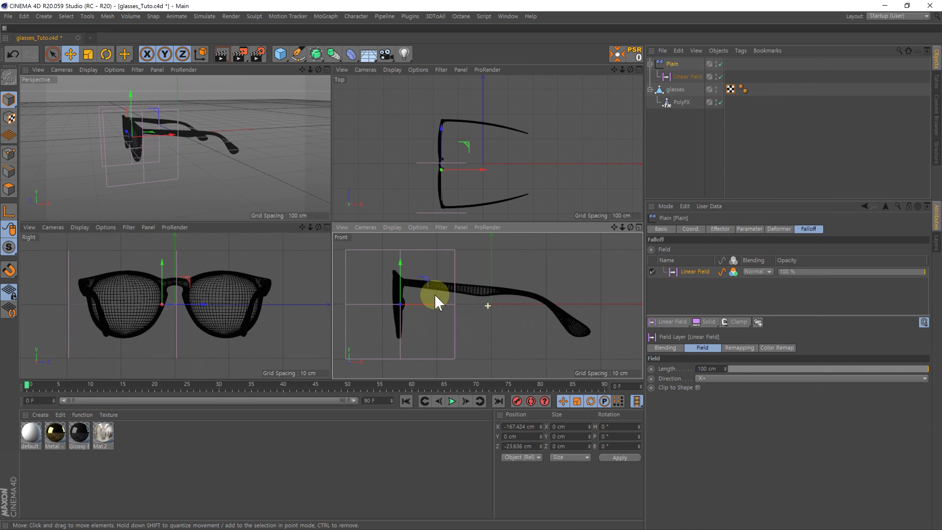
{"action": "middle_click", "coordinate": [150, 202]}
{"action": "mouse_move", "coordinate": [273, 220]}
{"action": "left_mouse_down", "text": "alt"}
{"action": "mouse_move", "coordinate": [305, 227]}
{"action": "mouse_move", "coordinate": [299, 237]}
{"action": "mouse_move", "coordinate": [420, 242]}
{"action": "mouse_move", "coordinate": [258, 189]}
{"action": "mouse_move", "coordinate": [325, 221]}
{"action": "mouse_move", "coordinate": [314, 216]}
{"action": "left_mouse_up", "text": "alt"}
{"action": "left_click_drag", "start_coordinate": [256, 202], "coordinate": [252, 200]}
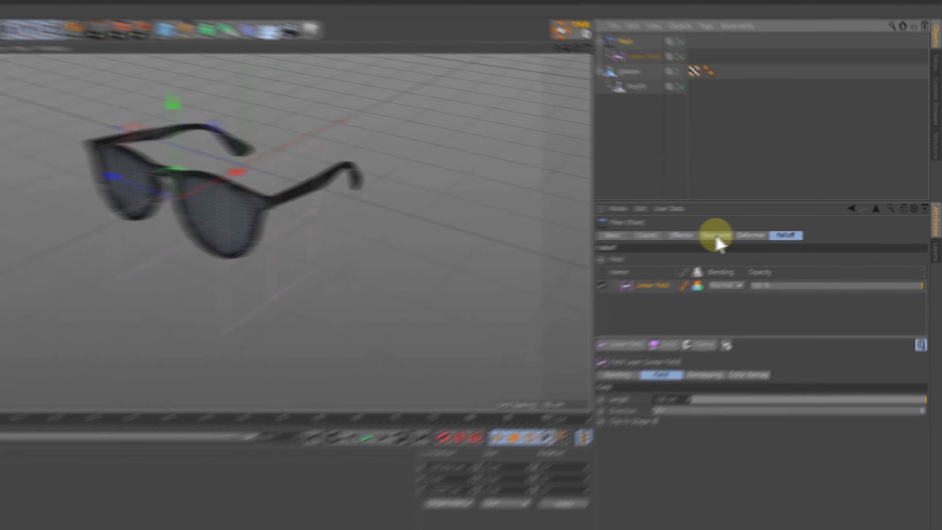
Enable Plain's Uniform Scale at -1 and slide the Linear Field past the glasses.
{"action": "left_click", "coordinate": [758, 229]}
{"action": "left_click", "coordinate": [666, 290]}
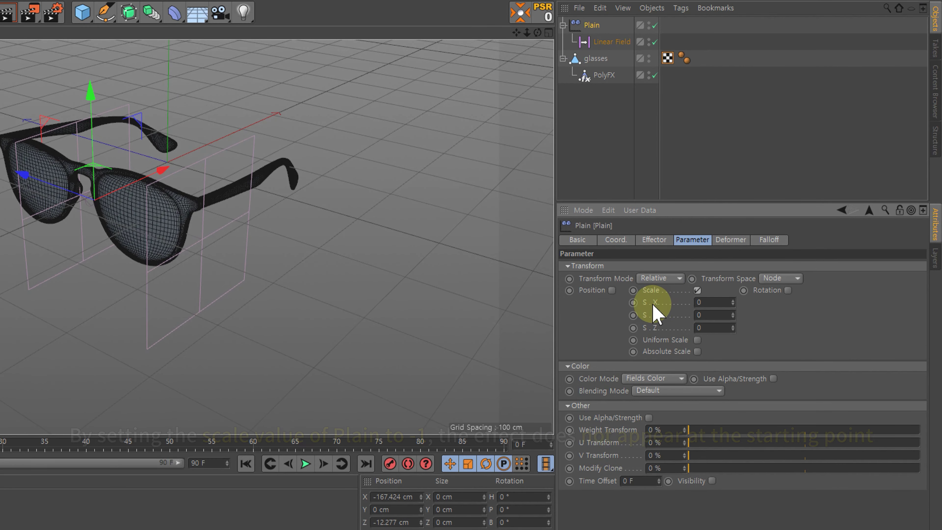
{"action": "left_click", "coordinate": [696, 340]}
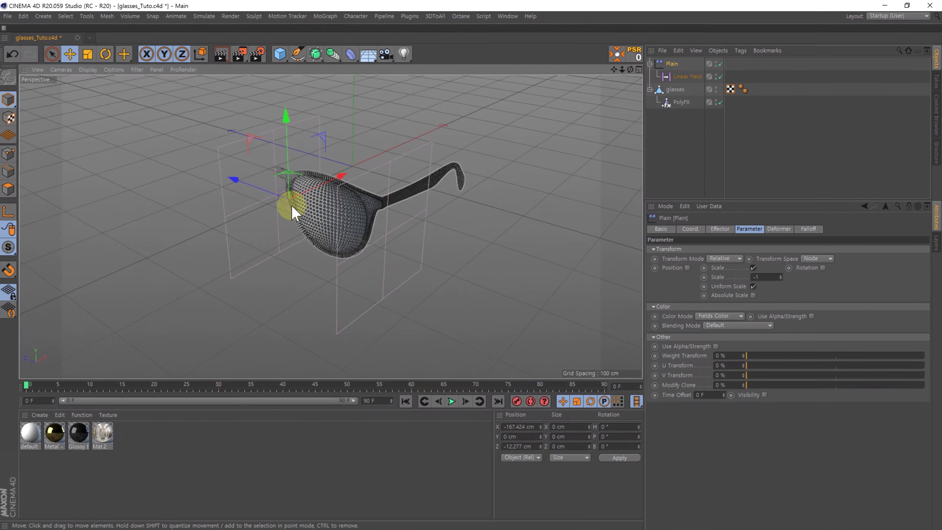
{"action": "left_click", "coordinate": [687, 76]}
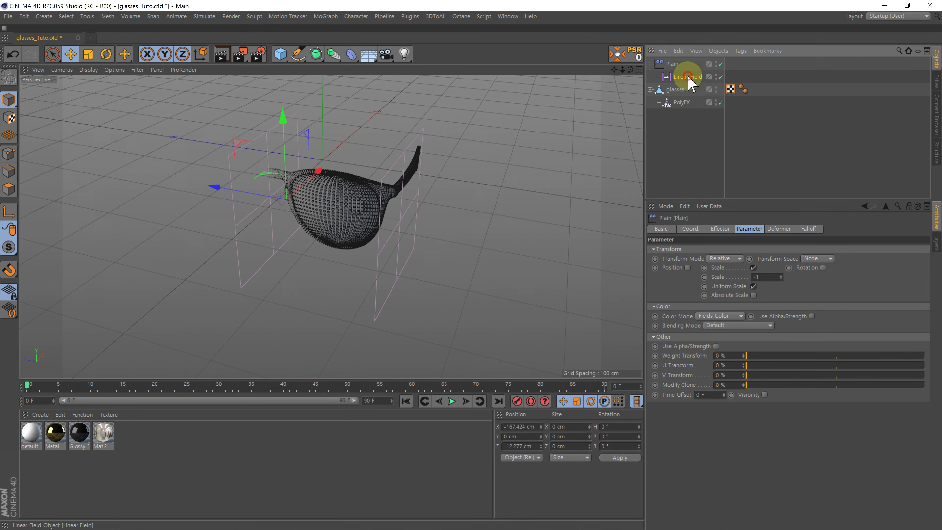
{"action": "mouse_move", "coordinate": [257, 194]}
{"action": "left_mouse_down"}
{"action": "mouse_move", "coordinate": [125, 188]}
{"action": "mouse_move", "coordinate": [343, 222]}
{"action": "mouse_move", "coordinate": [453, 221]}
{"action": "mouse_move", "coordinate": [371, 215]}
{"action": "mouse_move", "coordinate": [284, 189]}
{"action": "mouse_move", "coordinate": [265, 189]}
{"action": "mouse_move", "coordinate": [328, 210]}
{"action": "mouse_move", "coordinate": [253, 199]}
{"action": "mouse_move", "coordinate": [405, 211]}
{"action": "mouse_move", "coordinate": [389, 216]}
{"action": "mouse_move", "coordinate": [419, 222]}
{"action": "mouse_move", "coordinate": [355, 213]}
{"action": "mouse_move", "coordinate": [358, 194]}
{"action": "mouse_move", "coordinate": [265, 178]}
{"action": "mouse_move", "coordinate": [358, 195]}
{"action": "mouse_move", "coordinate": [346, 190]}
{"action": "left_mouse_up"}
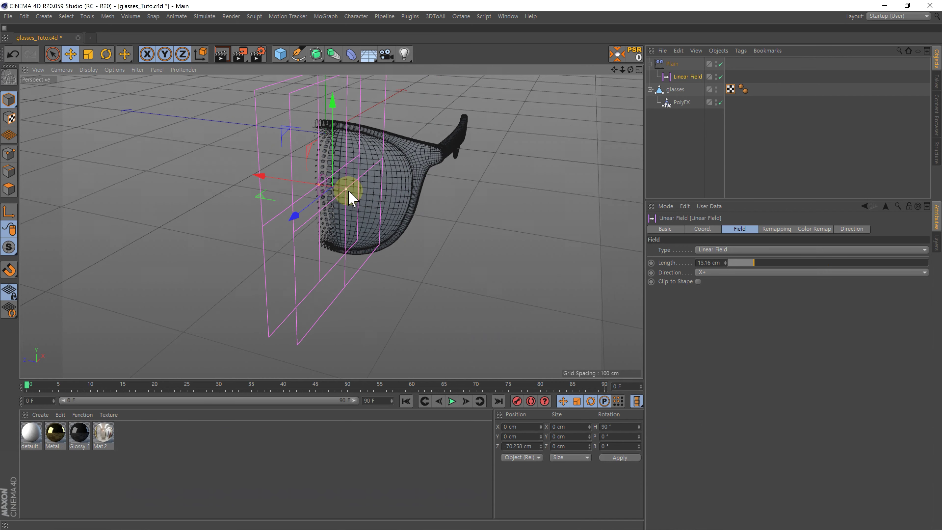
Set the Linear Field's Inner Offset to 26% and position it across the lens.
{"action": "left_click", "coordinate": [776, 229]}
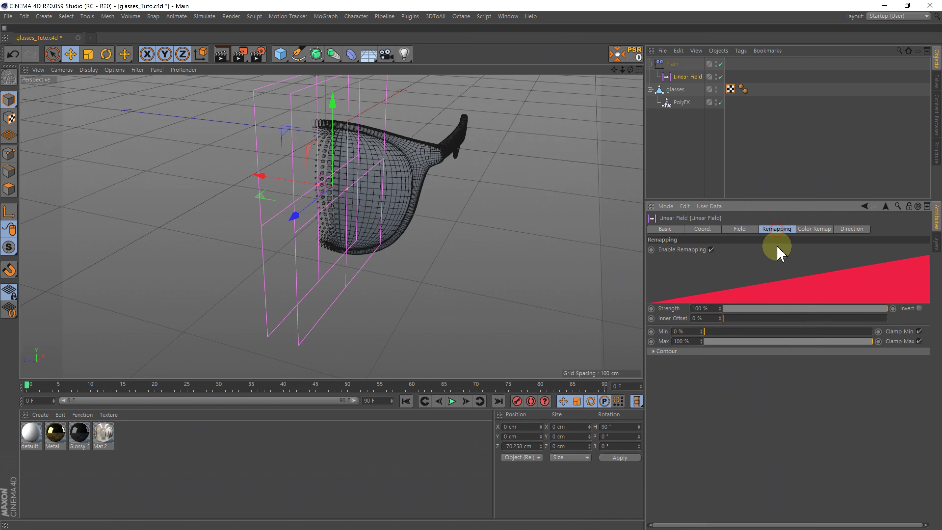
{"action": "left_click_drag", "start_coordinate": [793, 319], "coordinate": [803, 321]}
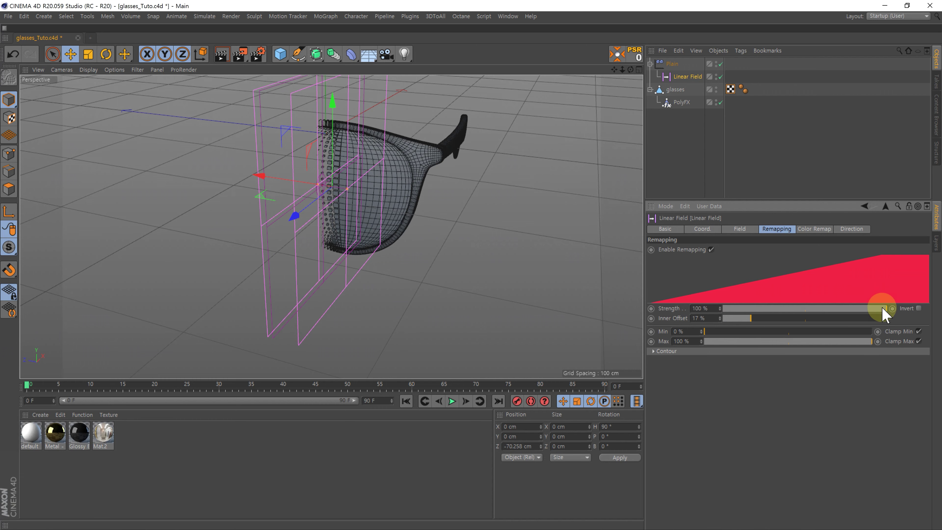
{"action": "mouse_move", "coordinate": [143, 197]}
{"action": "left_mouse_down", "text": "alt"}
{"action": "mouse_move", "coordinate": [246, 184]}
{"action": "mouse_move", "coordinate": [172, 189]}
{"action": "mouse_move", "coordinate": [320, 194]}
{"action": "left_mouse_up", "text": "alt"}
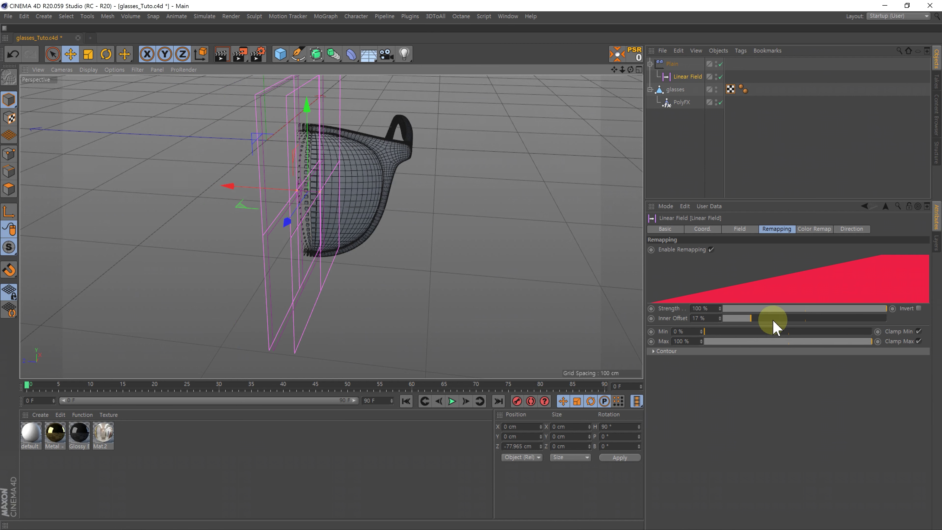
{"action": "left_click_drag", "start_coordinate": [750, 318], "coordinate": [747, 318]}
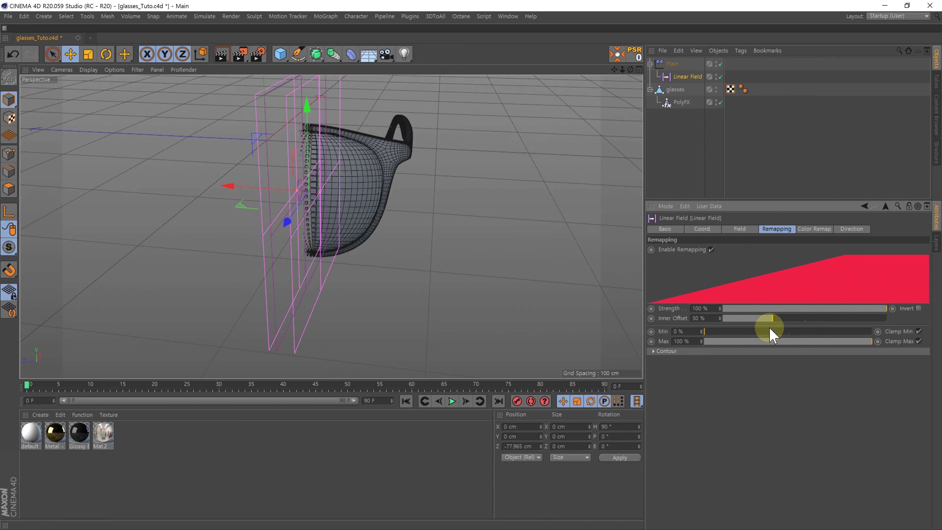
{"action": "mouse_move", "coordinate": [242, 190]}
{"action": "left_mouse_down"}
{"action": "mouse_move", "coordinate": [115, 187]}
{"action": "mouse_move", "coordinate": [210, 189]}
{"action": "mouse_move", "coordinate": [164, 183]}
{"action": "mouse_move", "coordinate": [304, 246]}
{"action": "mouse_move", "coordinate": [248, 248]}
{"action": "mouse_move", "coordinate": [101, 211]}
{"action": "mouse_move", "coordinate": [221, 247]}
{"action": "left_mouse_up"}
Duplicate the glasses with its PolyFX and rename the copy glasses_1.
{"action": "left_click_drag", "start_coordinate": [347, 246], "coordinate": [319, 248], "text": "alt"}
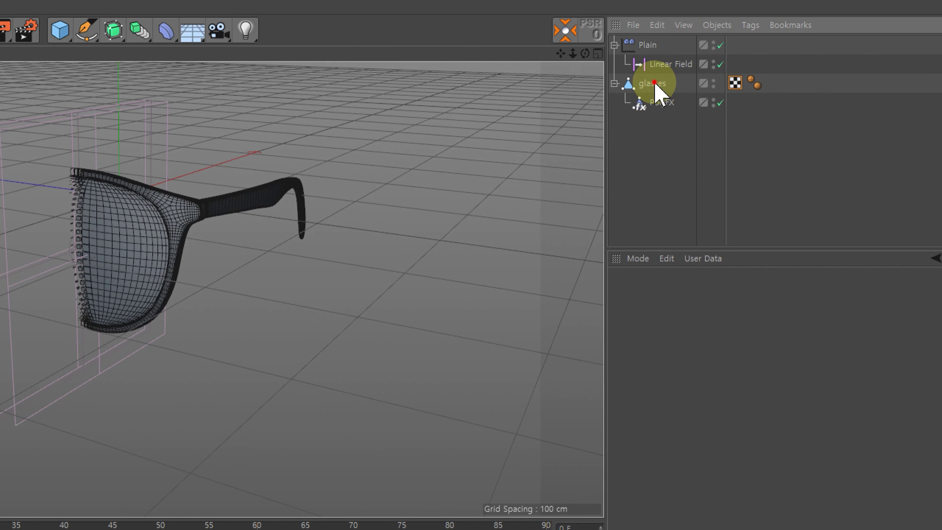
{"action": "left_click", "coordinate": [679, 89]}
{"action": "left_click_drag", "start_coordinate": [659, 86], "coordinate": [659, 181], "text": "ctrl"}
{"action": "left_click", "coordinate": [655, 170]}
{"action": "left_click", "coordinate": [652, 122]}
{"action": "double_click", "coordinate": [682, 122]}
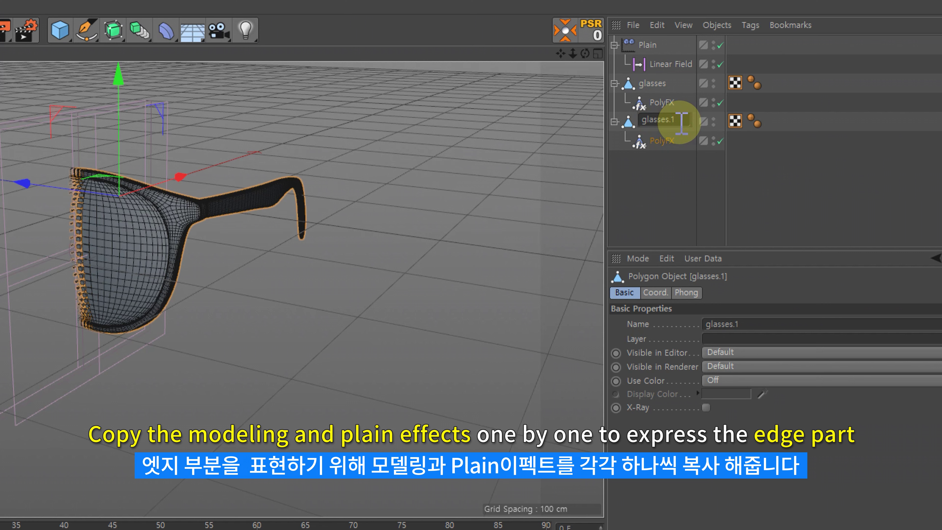
{"action": "type", "text": "1"}
{"action": "key", "text": "Return"}
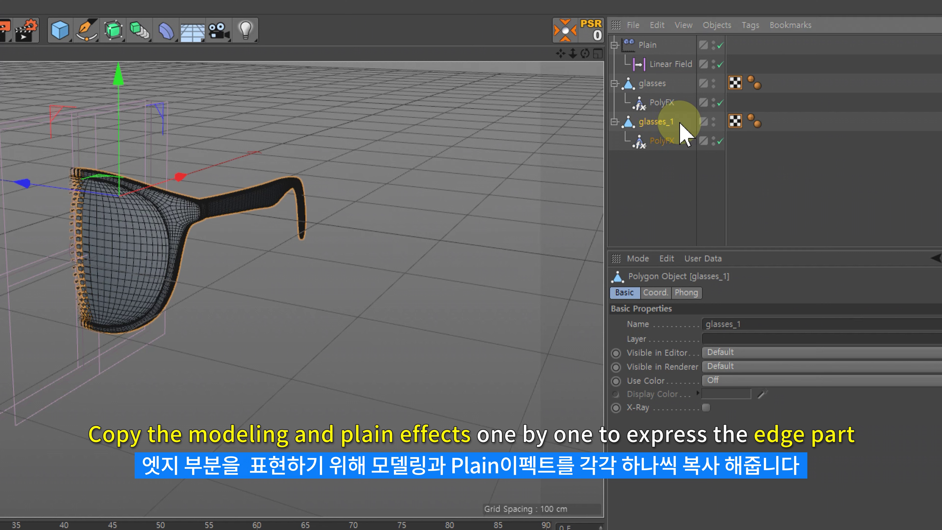
Duplicate the Plain effector with its Linear Field as Plain_1.
{"action": "left_click", "coordinate": [637, 189]}
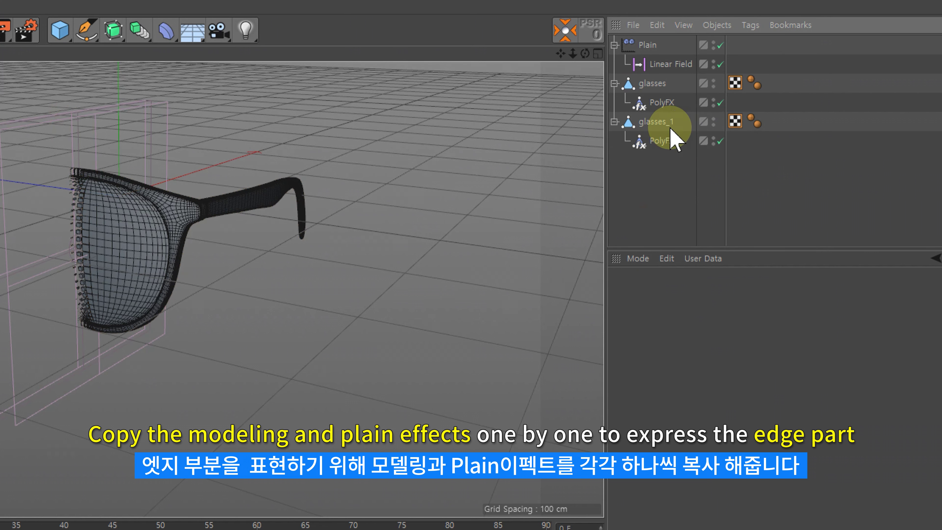
{"action": "left_click", "coordinate": [647, 46]}
{"action": "left_click_drag", "start_coordinate": [639, 38], "coordinate": [645, 43], "text": "ctrl"}
{"action": "type", "text": "Plain_1"}
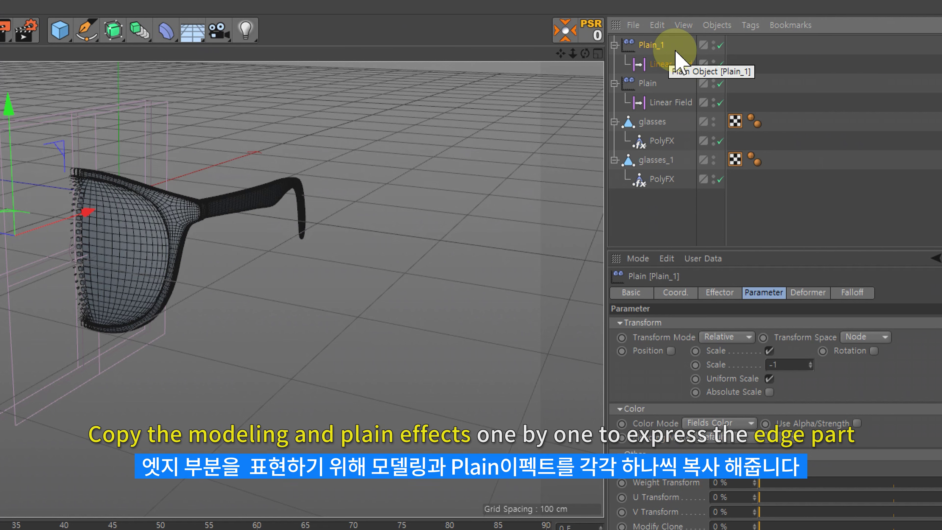
Make glasses_1's PolyFX use Plain_1 instead of the original Plain.
{"action": "left_click", "coordinate": [788, 102]}
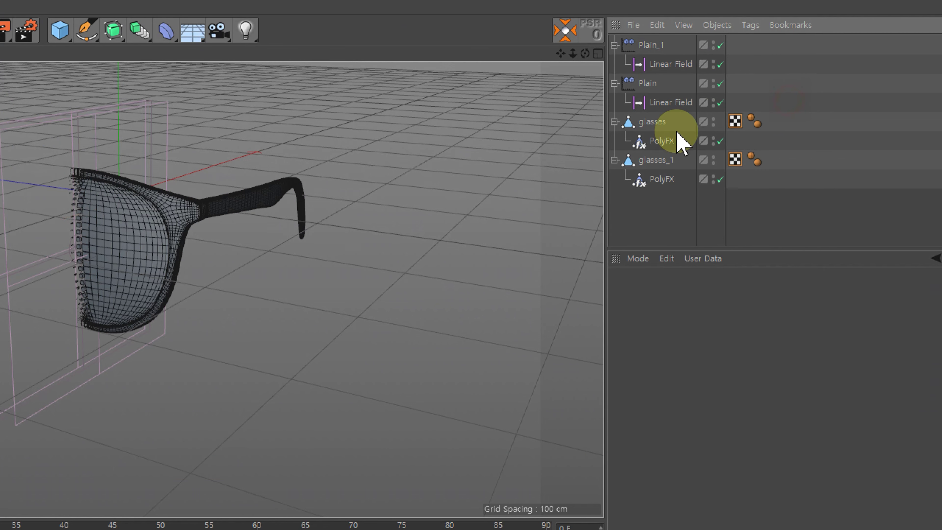
{"action": "left_click", "coordinate": [662, 179]}
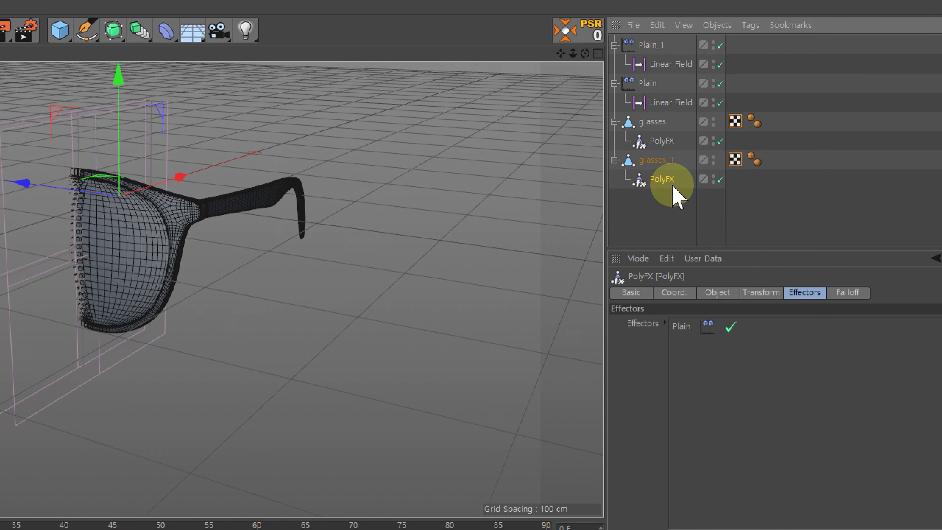
{"action": "left_click_drag", "start_coordinate": [647, 46], "coordinate": [682, 317]}
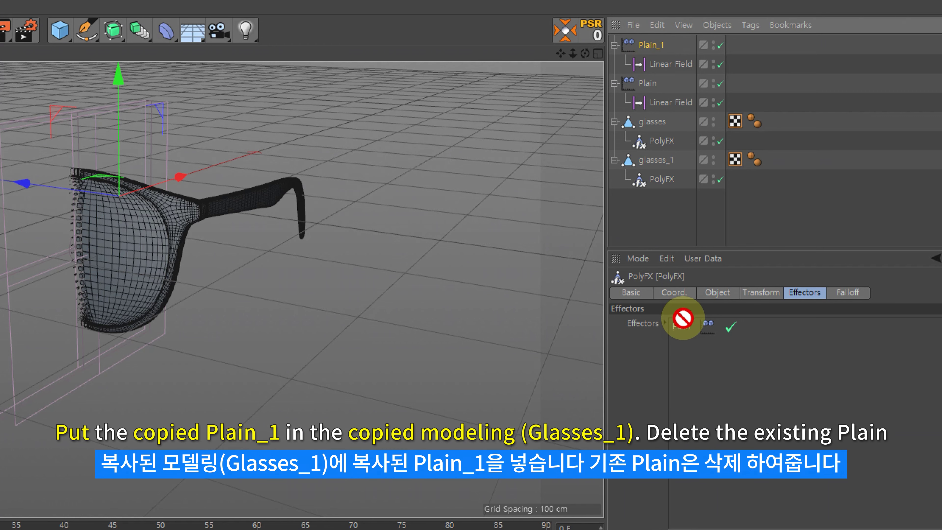
{"action": "left_click", "coordinate": [680, 344]}
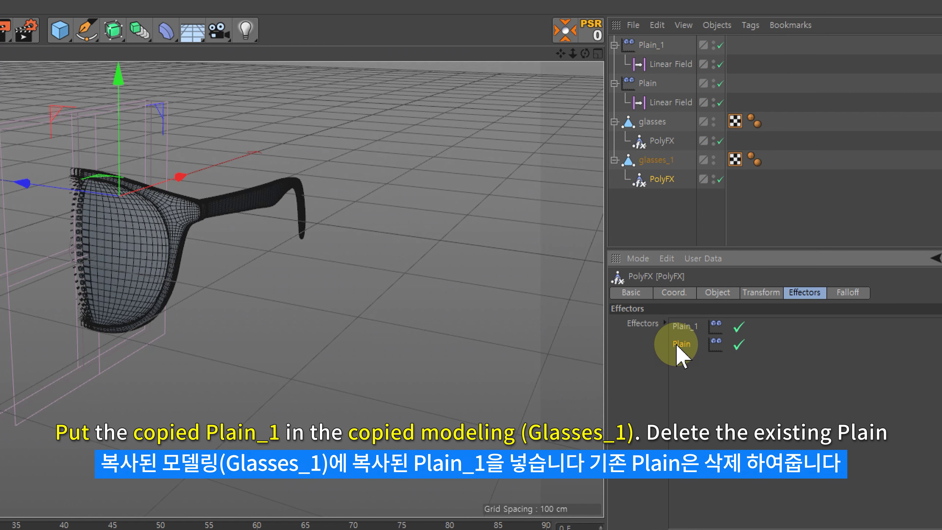
Delete the Linear Field copied under Plain_1, leaving its falloff empty.
{"action": "left_click", "coordinate": [684, 78]}
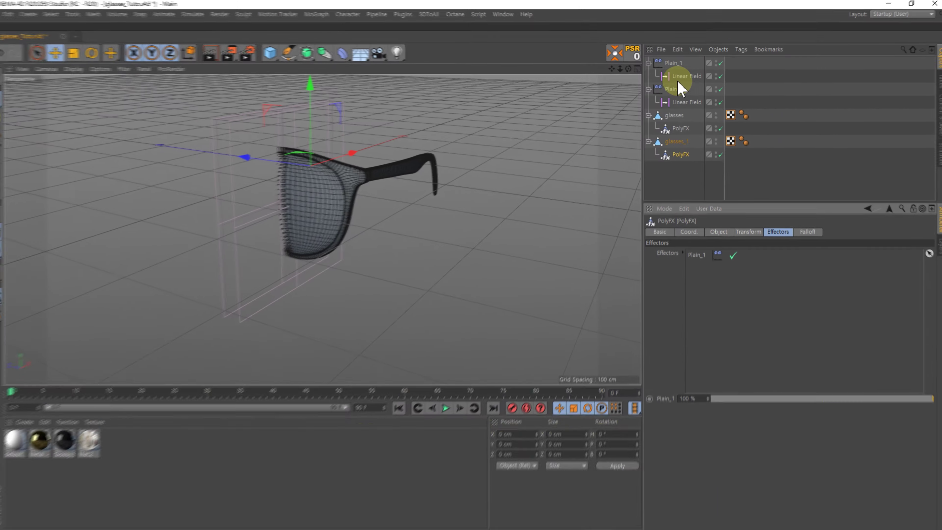
{"action": "left_click", "coordinate": [674, 64]}
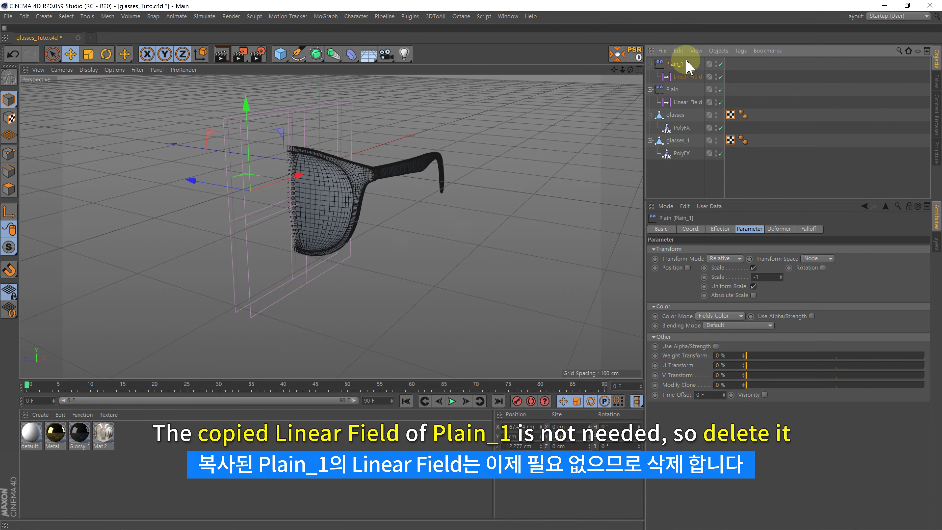
{"action": "left_click", "coordinate": [679, 76]}
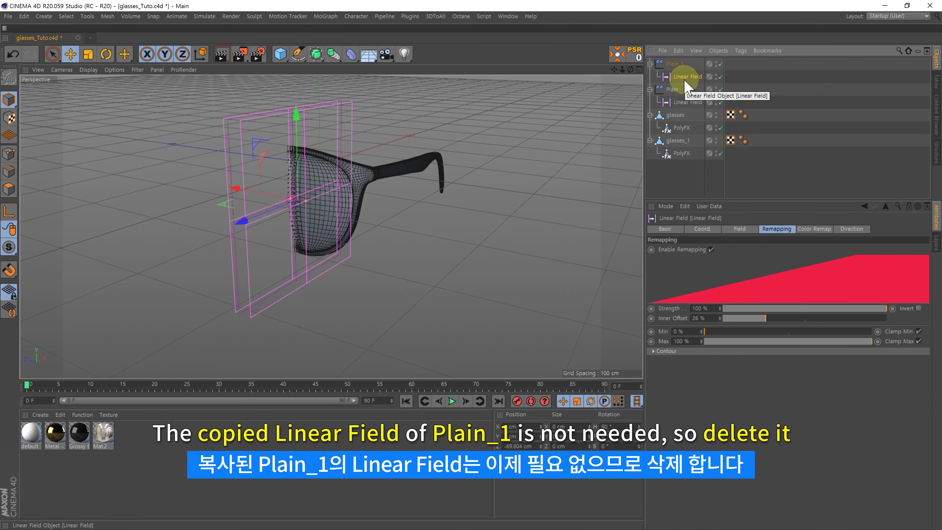
{"action": "key", "text": "Delete"}
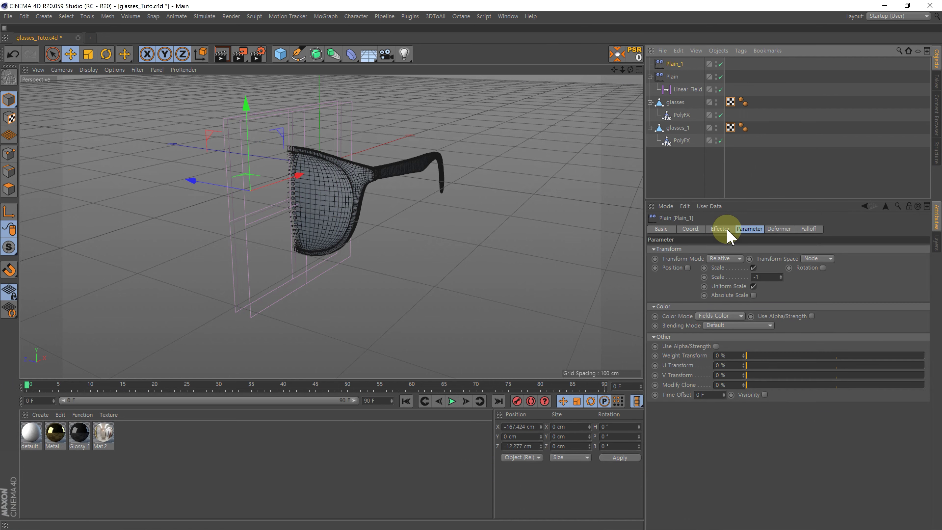
{"action": "left_click", "coordinate": [813, 228]}
Add a Box Field to Plain_1's falloff field list.
{"action": "left_click", "coordinate": [668, 270]}
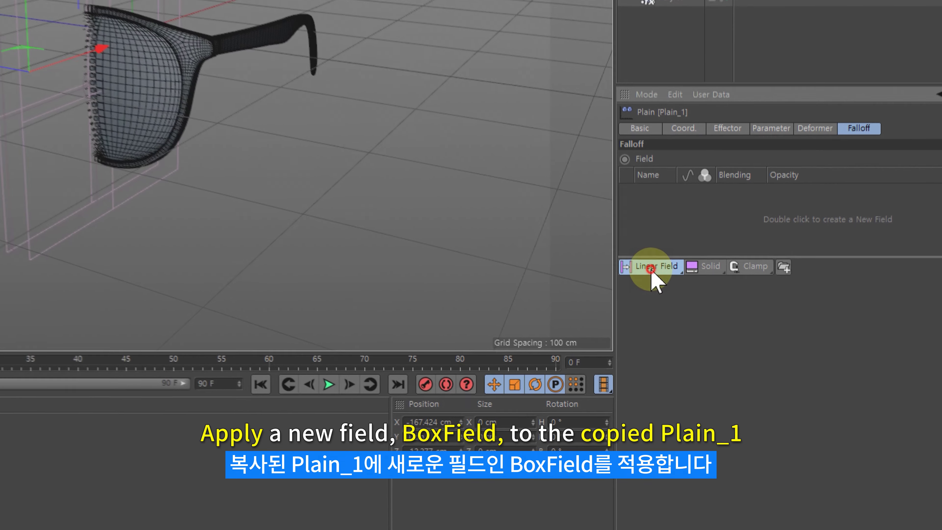
{"action": "left_click", "coordinate": [665, 281]}
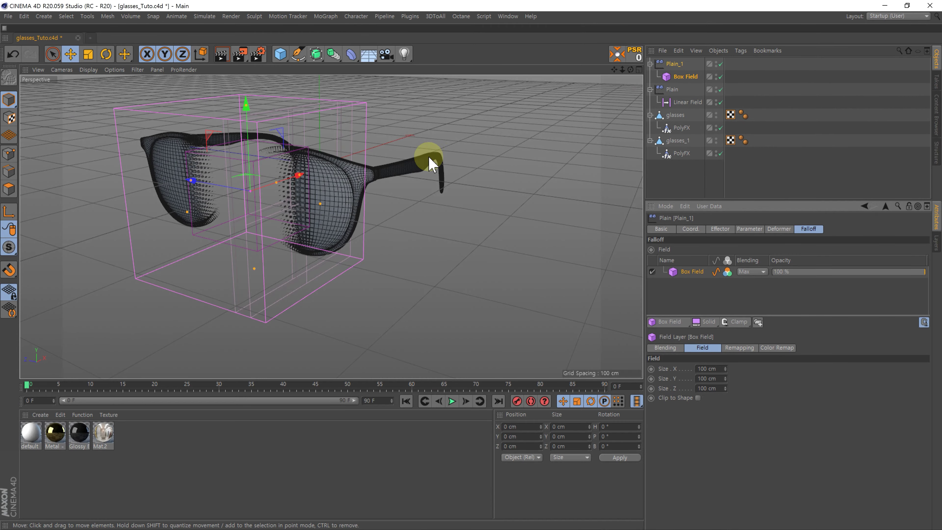
{"action": "mouse_move", "coordinate": [429, 163]}
{"action": "left_mouse_down", "text": "alt"}
{"action": "mouse_move", "coordinate": [331, 211]}
{"action": "mouse_move", "coordinate": [278, 192]}
{"action": "left_mouse_up", "text": "alt"}
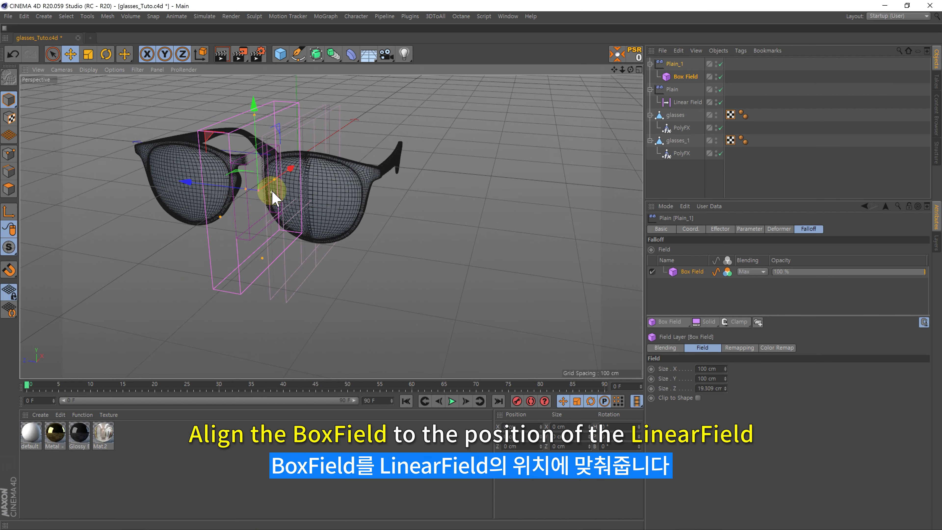
In the four-view layout, move the Box Field onto the centre of the glasses.
{"action": "middle_click", "coordinate": [272, 196]}
{"action": "scroll", "coordinate": [474, 138], "scroll_direction": "up", "scroll_amount": 3}
{"action": "scroll", "coordinate": [474, 139], "scroll_direction": "up", "scroll_amount": 4}
{"action": "mouse_move", "coordinate": [479, 144]}
{"action": "left_mouse_down"}
{"action": "mouse_move", "coordinate": [442, 137]}
{"action": "mouse_move", "coordinate": [453, 167]}
{"action": "left_mouse_up"}
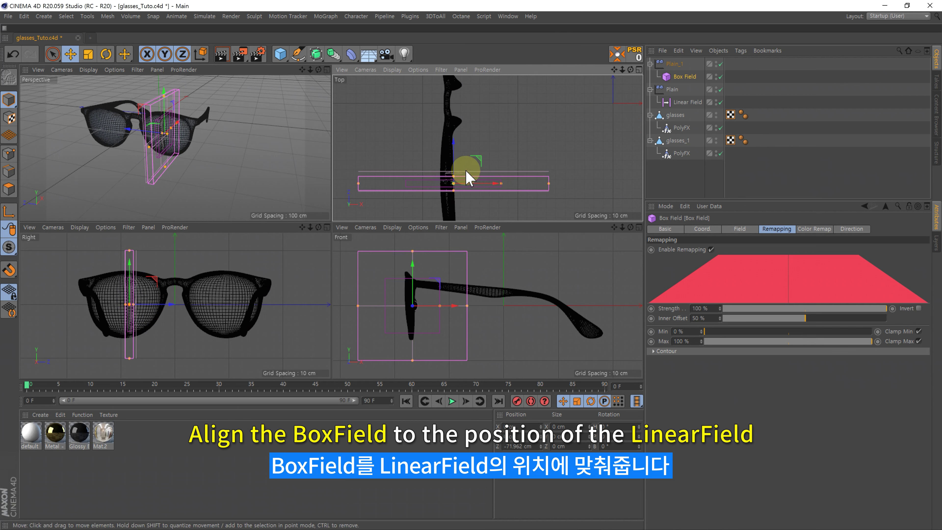
{"action": "middle_click_drag", "start_coordinate": [466, 170], "coordinate": [491, 152]}
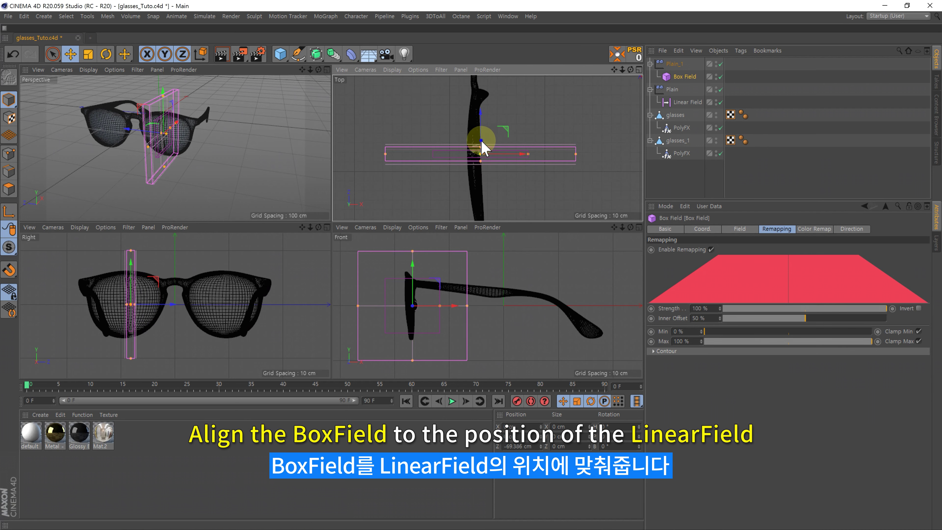
{"action": "scroll", "coordinate": [481, 143], "scroll_direction": "up", "scroll_amount": 2}
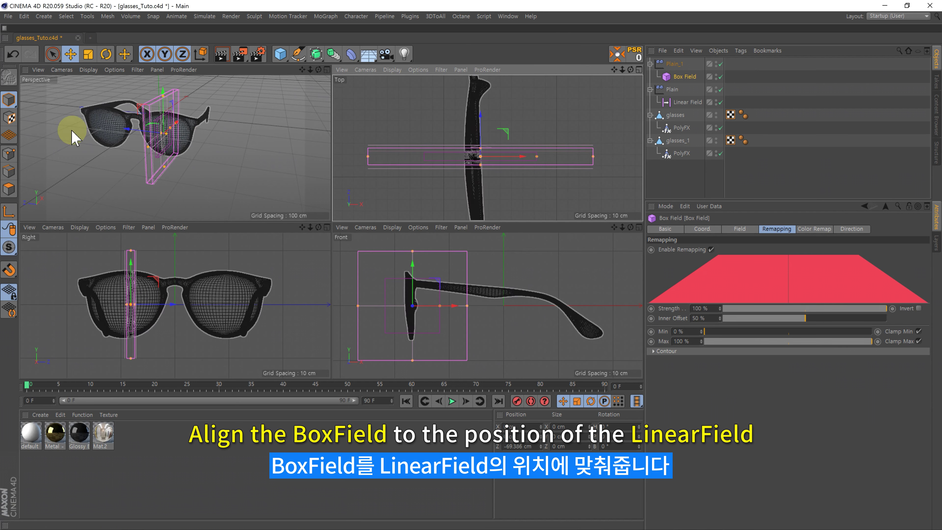
Check Invert in the Box Field's remapping, then add a new blank material.
{"action": "middle_click", "coordinate": [143, 130]}
{"action": "scroll", "coordinate": [319, 218], "scroll_direction": "up", "scroll_amount": 2}
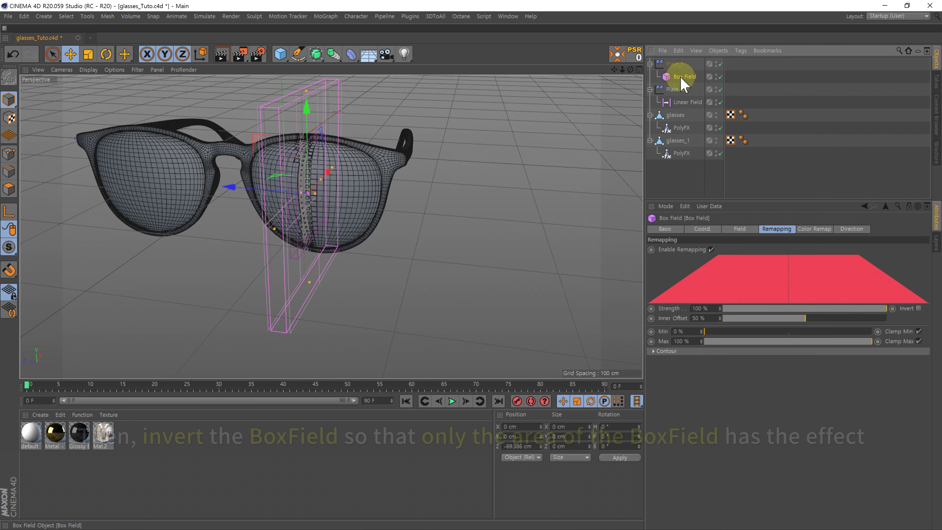
{"action": "left_click", "coordinate": [918, 308]}
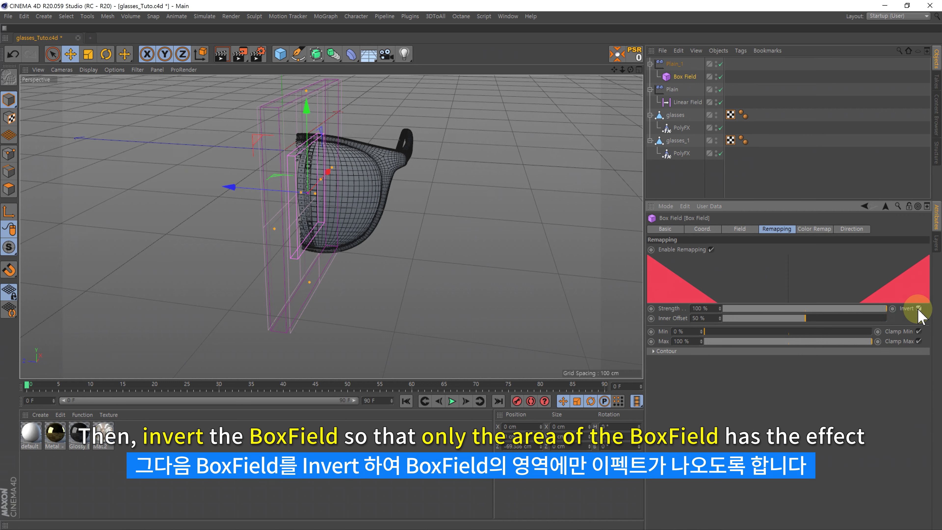
{"action": "left_click", "coordinate": [249, 223]}
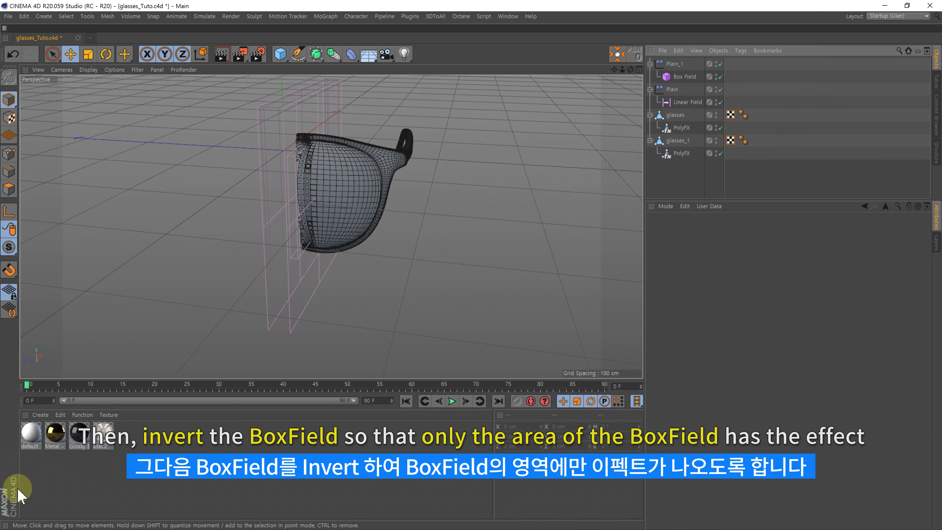
{"action": "double_click", "coordinate": [168, 460]}
Apply material Mat to glasses and give it a dark colour.
{"action": "left_click", "coordinate": [44, 436]}
{"action": "left_click_drag", "start_coordinate": [45, 437], "coordinate": [674, 171]}
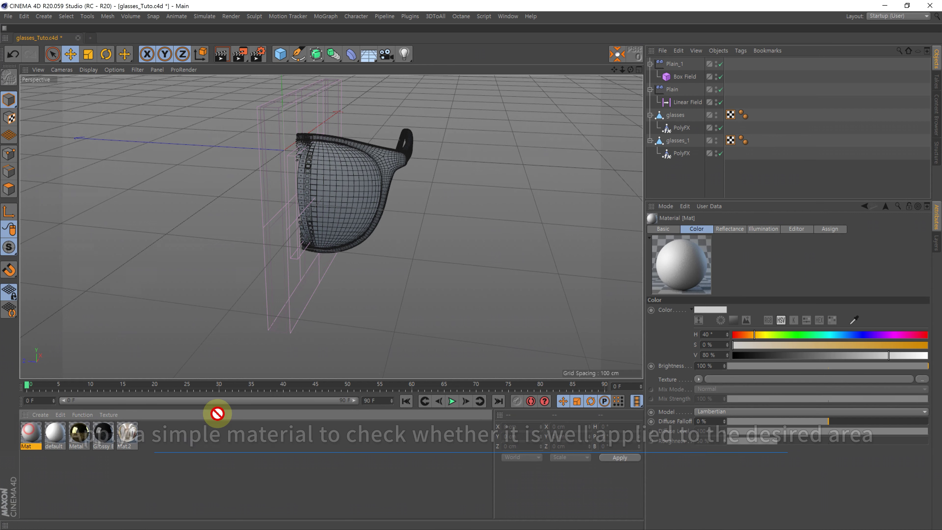
{"action": "left_click_drag", "start_coordinate": [682, 121], "coordinate": [753, 115]}
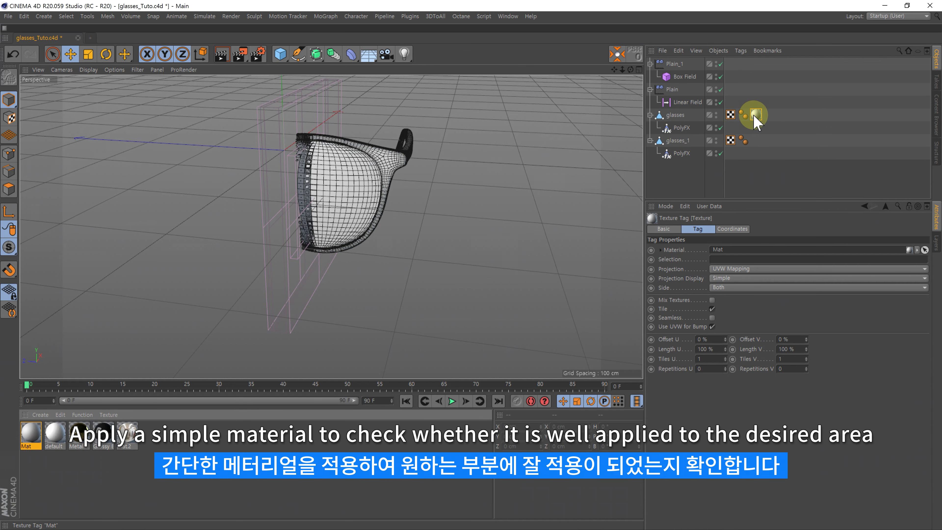
{"action": "left_click", "coordinate": [707, 310]}
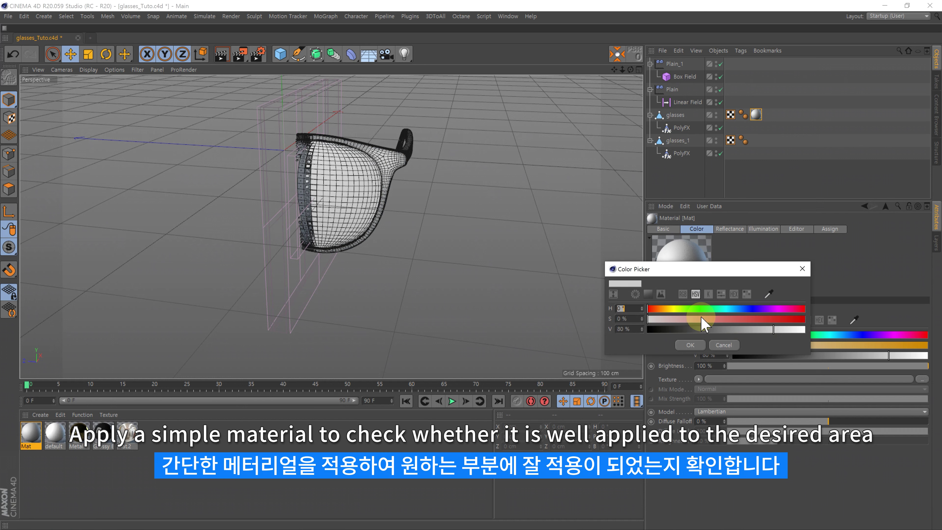
{"action": "left_click", "coordinate": [686, 345]}
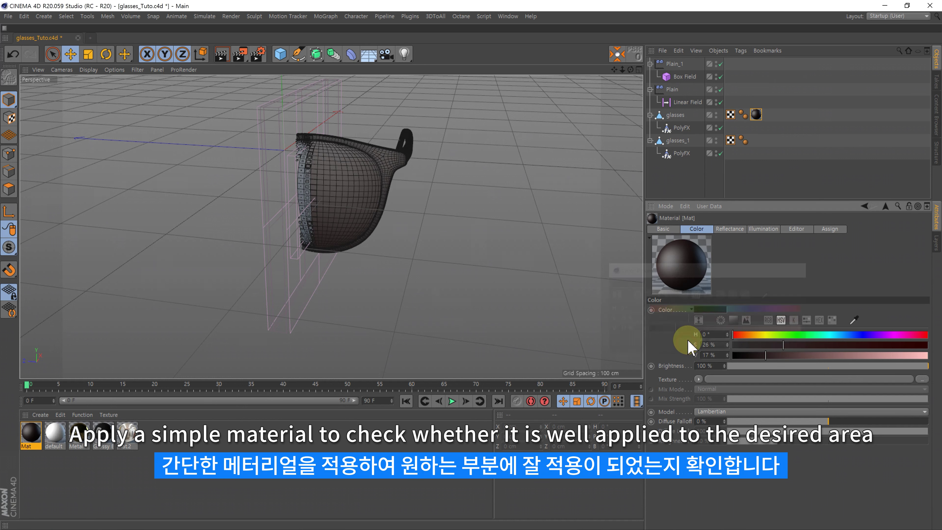
Create Mat.1, apply it to glasses_1 and set its colour to yellow.
{"action": "double_click", "coordinate": [79, 499]}
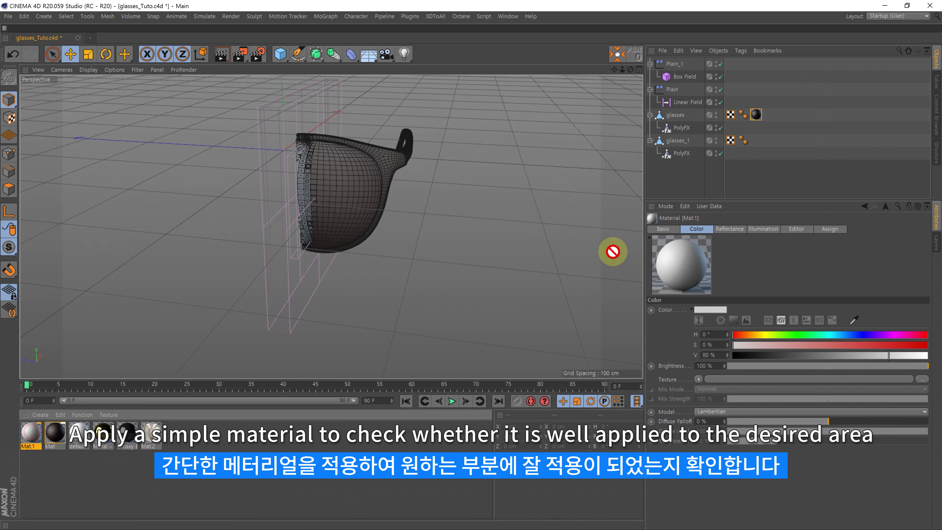
{"action": "left_click_drag", "start_coordinate": [694, 140], "coordinate": [709, 145]}
{"action": "double_click", "coordinate": [754, 143]}
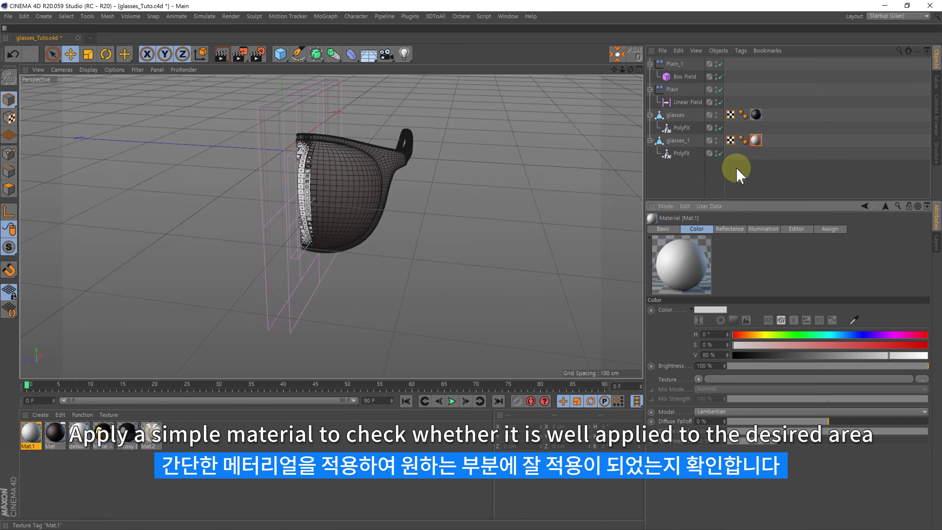
{"action": "left_click", "coordinate": [705, 309]}
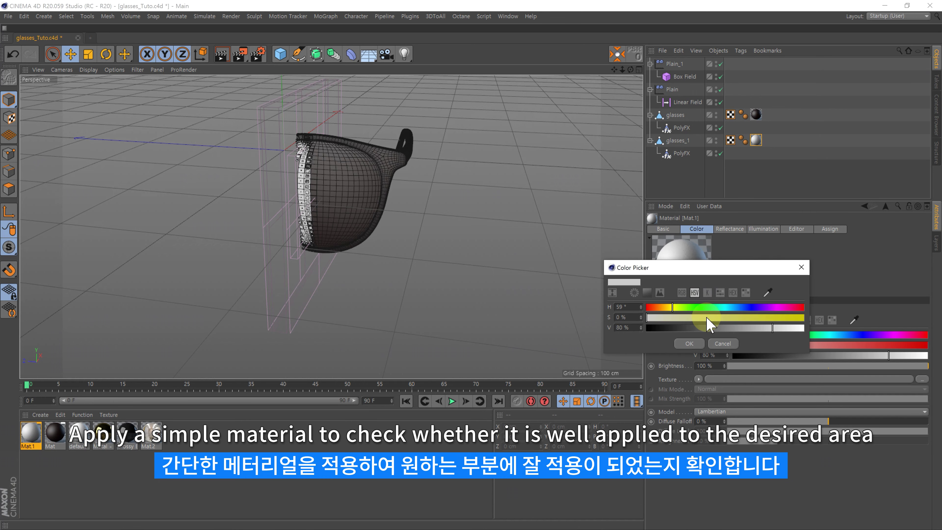
{"action": "left_click", "coordinate": [688, 342]}
{"action": "mouse_move", "coordinate": [431, 269]}
{"action": "left_mouse_down", "text": "alt"}
{"action": "mouse_move", "coordinate": [384, 232]}
{"action": "mouse_move", "coordinate": [622, 145]}
{"action": "left_mouse_up", "text": "alt"}
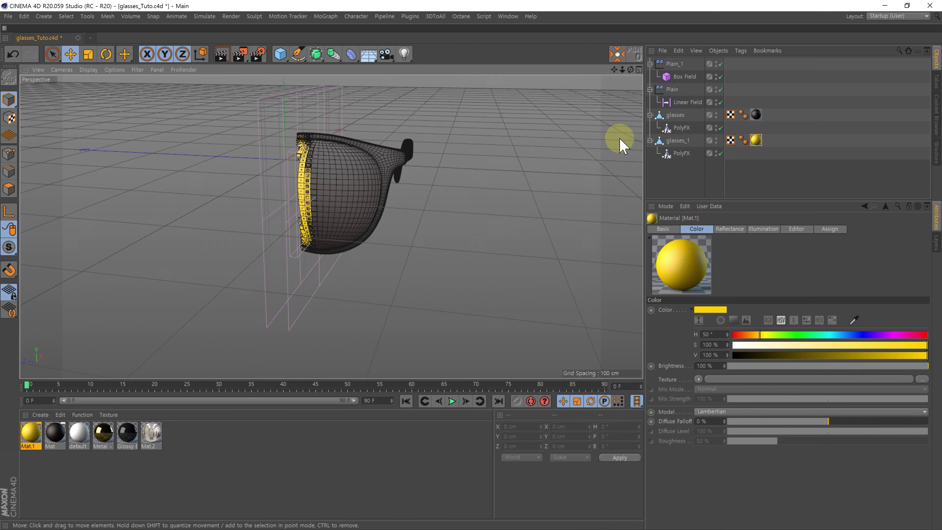
{"action": "left_click", "coordinate": [680, 69]}
Group Plain and Plain_1 under a new Null with Alt+G and shift the Null along X.
{"action": "left_click", "coordinate": [671, 89], "text": "ctrl"}
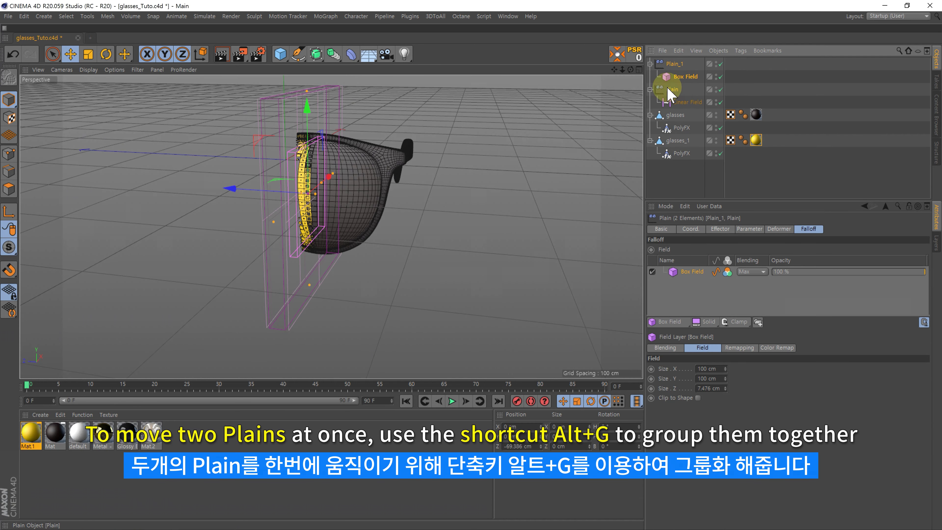
{"action": "key", "text": "alt+g"}
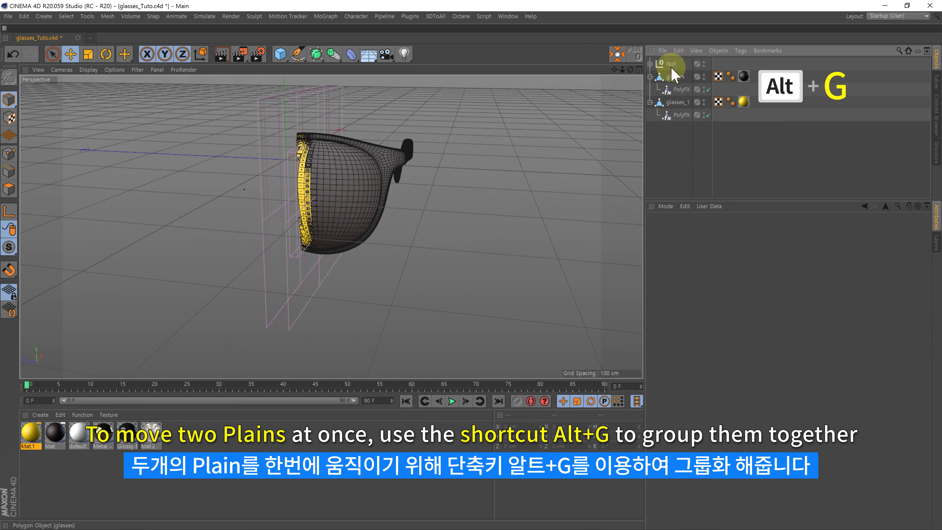
{"action": "left_click", "coordinate": [650, 64]}
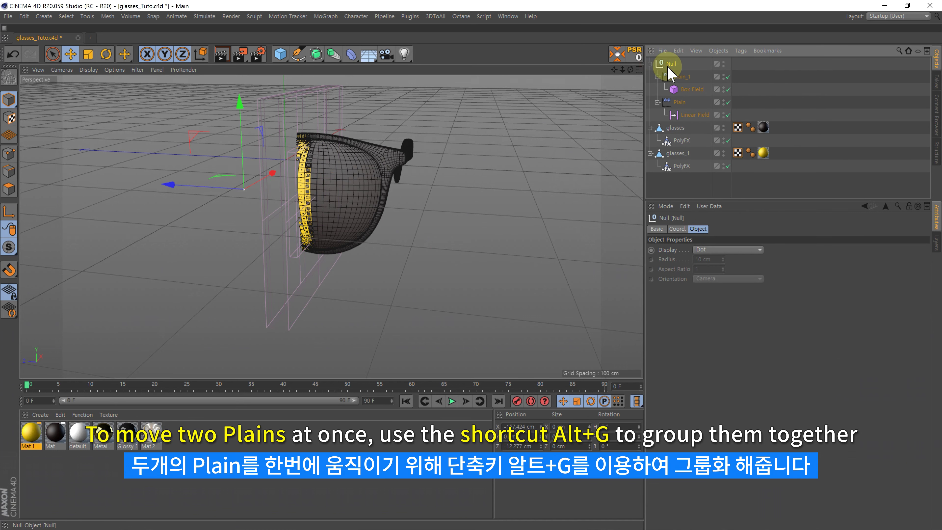
{"action": "mouse_move", "coordinate": [204, 191]}
{"action": "left_mouse_down"}
{"action": "mouse_move", "coordinate": [40, 185]}
{"action": "mouse_move", "coordinate": [216, 221]}
{"action": "mouse_move", "coordinate": [288, 223]}
{"action": "mouse_move", "coordinate": [267, 240]}
{"action": "mouse_move", "coordinate": [176, 246]}
{"action": "mouse_move", "coordinate": [219, 254]}
{"action": "mouse_move", "coordinate": [185, 260]}
{"action": "mouse_move", "coordinate": [201, 262]}
{"action": "mouse_move", "coordinate": [239, 244]}
{"action": "left_mouse_up"}
{"action": "scroll", "coordinate": [325, 204], "scroll_direction": "up", "scroll_amount": 3}
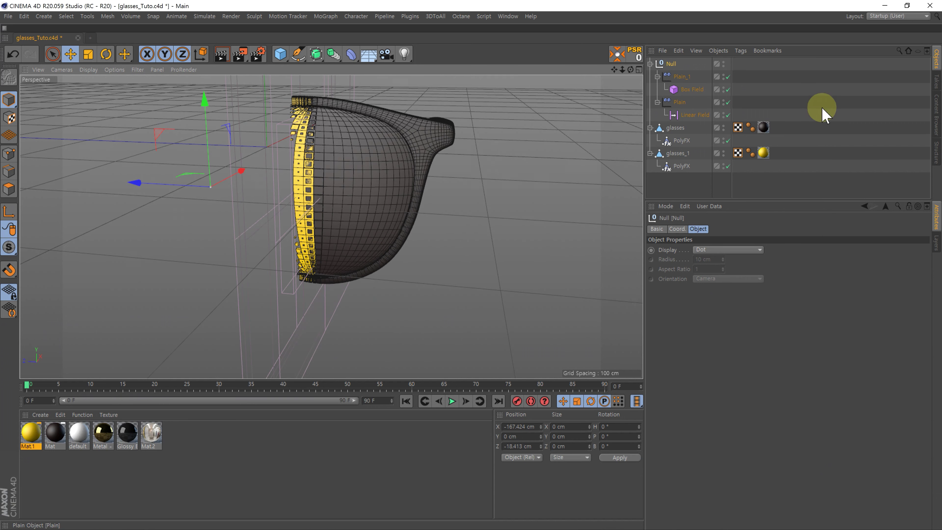
{"action": "left_click", "coordinate": [691, 89]}
Widen the Box Field and set its Strength to 95% and Inner Offset to 53%.
{"action": "mouse_move", "coordinate": [320, 193]}
{"action": "left_mouse_down"}
{"action": "mouse_move", "coordinate": [336, 200]}
{"action": "mouse_move", "coordinate": [325, 206]}
{"action": "left_mouse_up"}
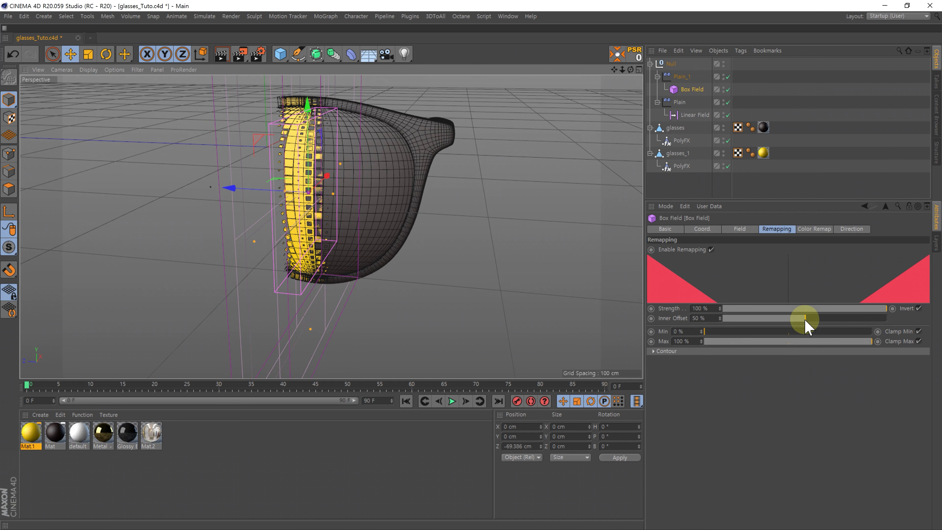
{"action": "double_click", "coordinate": [714, 308]}
{"action": "type", "text": "95"}
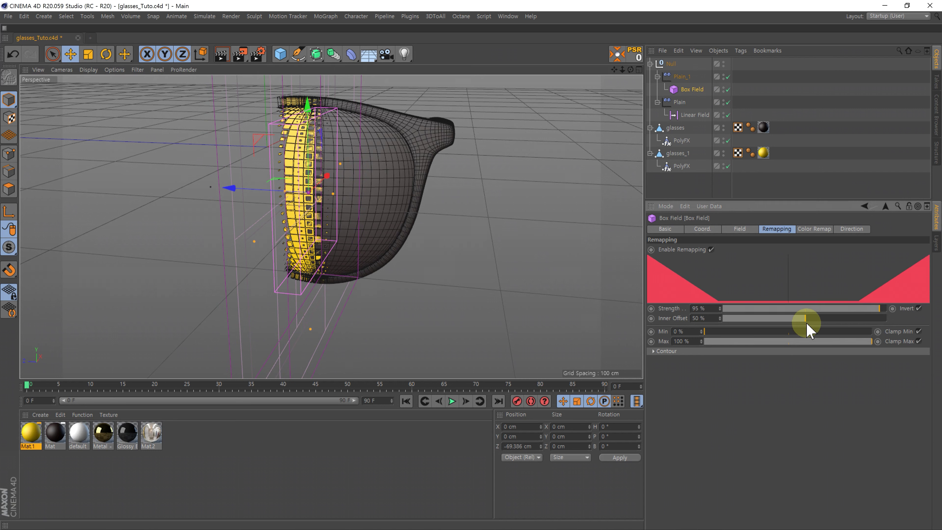
{"action": "mouse_move", "coordinate": [807, 322]}
{"action": "left_mouse_down"}
{"action": "mouse_move", "coordinate": [851, 324]}
{"action": "mouse_move", "coordinate": [809, 337]}
{"action": "mouse_move", "coordinate": [837, 337]}
{"action": "mouse_move", "coordinate": [802, 339]}
{"action": "left_mouse_up"}
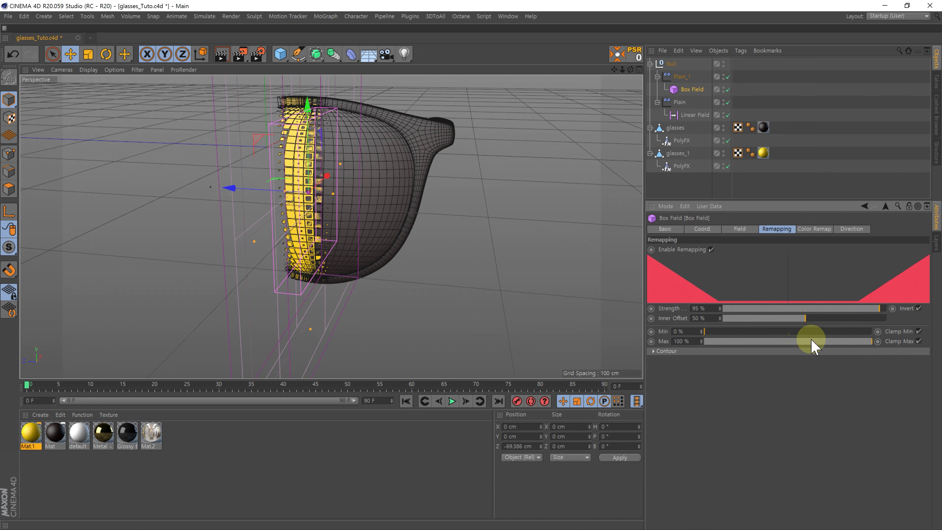
Move the Box Field along Z and slide the Null group left along X.
{"action": "mouse_move", "coordinate": [409, 210]}
{"action": "left_mouse_down", "text": "alt"}
{"action": "mouse_move", "coordinate": [431, 210]}
{"action": "mouse_move", "coordinate": [365, 213]}
{"action": "mouse_move", "coordinate": [372, 204]}
{"action": "mouse_move", "coordinate": [337, 203]}
{"action": "left_mouse_up", "text": "alt"}
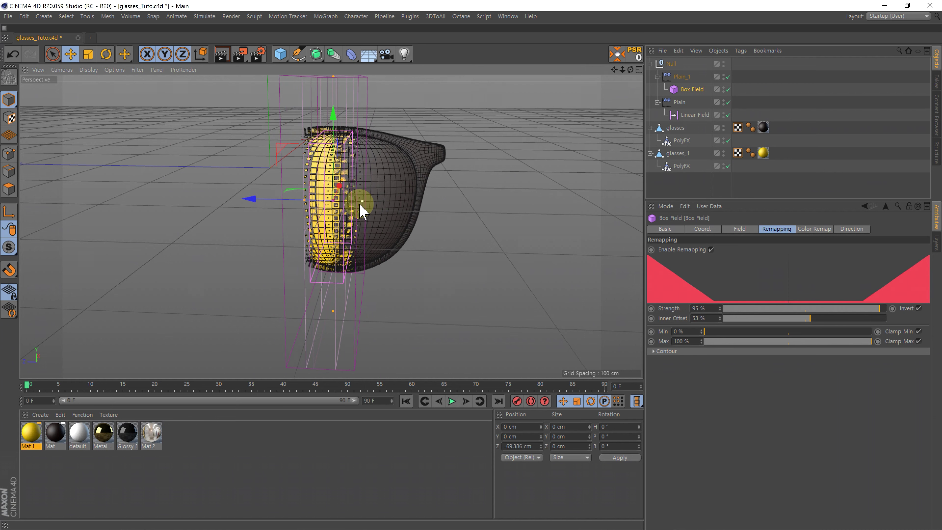
{"action": "mouse_move", "coordinate": [267, 200]}
{"action": "left_mouse_down"}
{"action": "mouse_move", "coordinate": [235, 196]}
{"action": "mouse_move", "coordinate": [260, 196]}
{"action": "left_mouse_up"}
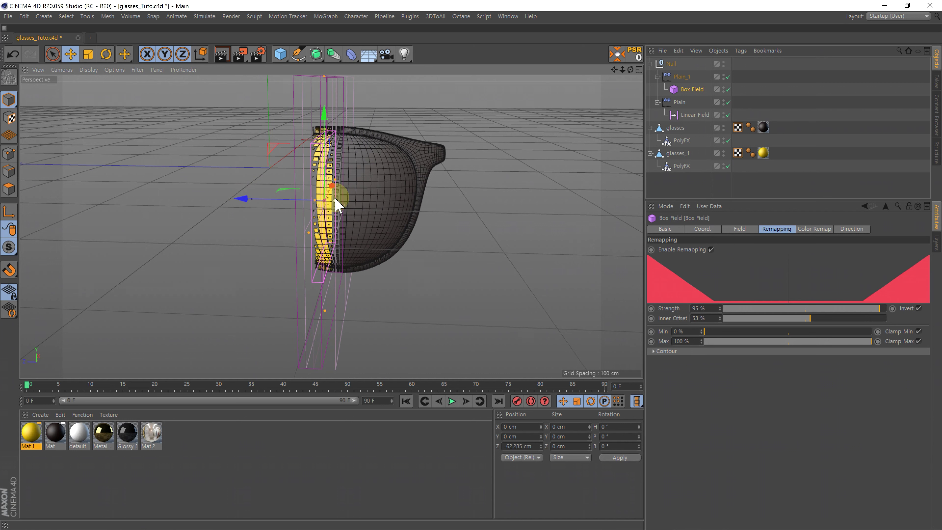
{"action": "left_click_drag", "start_coordinate": [286, 200], "coordinate": [282, 197]}
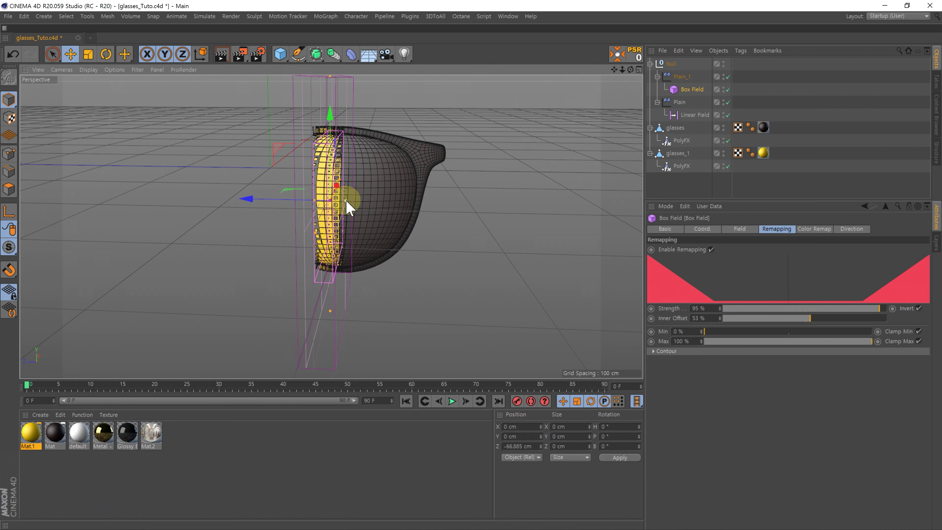
{"action": "left_click", "coordinate": [670, 63]}
{"action": "mouse_move", "coordinate": [246, 202]}
{"action": "left_mouse_down"}
{"action": "mouse_move", "coordinate": [141, 204]}
{"action": "mouse_move", "coordinate": [338, 227]}
{"action": "mouse_move", "coordinate": [177, 239]}
{"action": "mouse_move", "coordinate": [218, 244]}
{"action": "mouse_move", "coordinate": [351, 210]}
{"action": "mouse_move", "coordinate": [330, 202]}
{"action": "mouse_move", "coordinate": [312, 223]}
{"action": "left_mouse_up"}
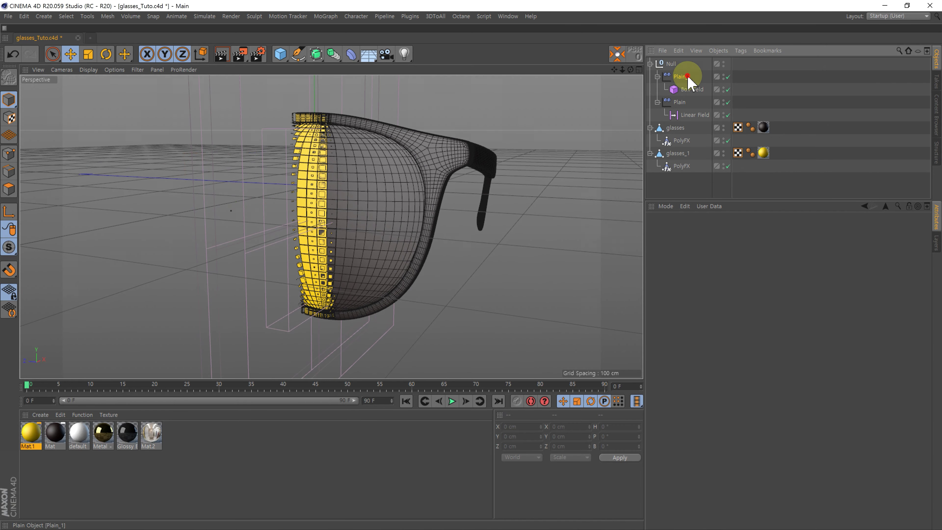
Enable Rotation on Plain_1's Parameter tab with R.H set to 180°.
{"action": "left_click", "coordinate": [671, 77]}
{"action": "left_click", "coordinate": [748, 229]}
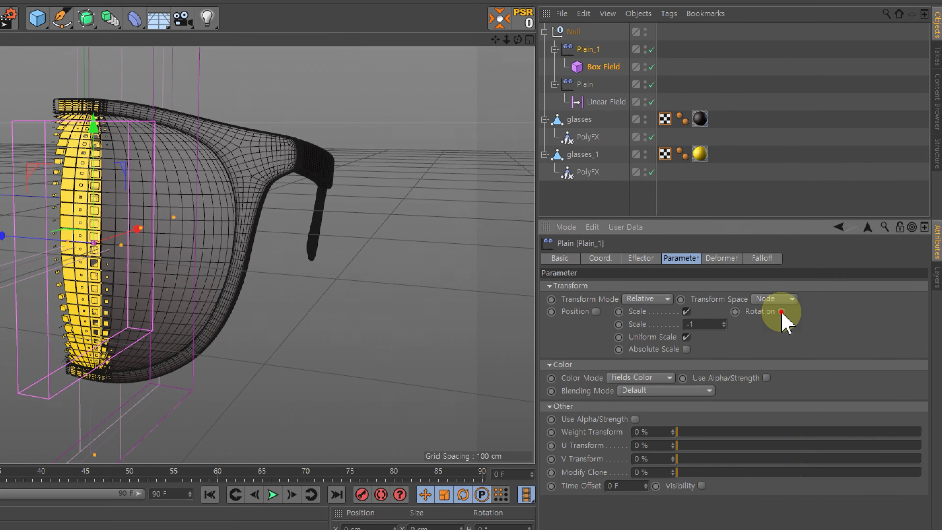
{"action": "left_click", "coordinate": [822, 268]}
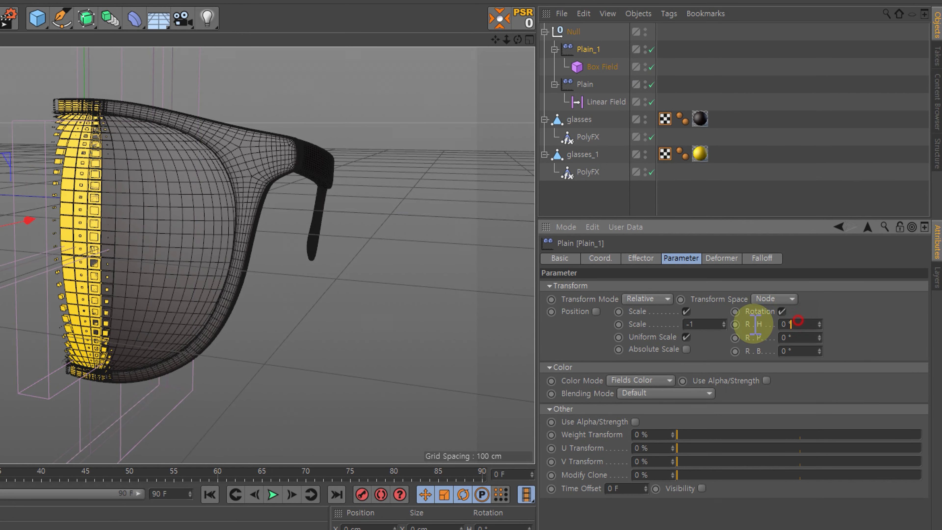
{"action": "type", "text": "180"}
{"action": "key", "text": "Return"}
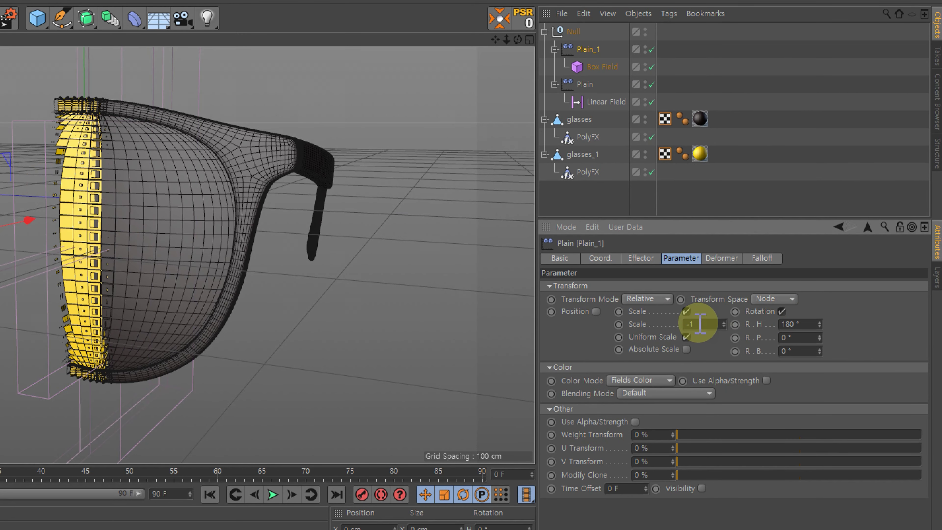
Move the Null group along X and Z, ending at Z -17.136 cm.
{"action": "left_click", "coordinate": [568, 37]}
{"action": "mouse_move", "coordinate": [168, 204]}
{"action": "left_mouse_down"}
{"action": "mouse_move", "coordinate": [151, 208]}
{"action": "mouse_move", "coordinate": [308, 195]}
{"action": "left_mouse_up"}
{"action": "mouse_move", "coordinate": [154, 204]}
{"action": "left_mouse_down"}
{"action": "mouse_move", "coordinate": [349, 228]}
{"action": "mouse_move", "coordinate": [166, 223]}
{"action": "mouse_move", "coordinate": [269, 228]}
{"action": "left_mouse_up"}
{"action": "scroll", "coordinate": [349, 211], "scroll_direction": "up", "scroll_amount": 2}
Adjust Plain_1's rotation values so the lens edges look more random.
{"action": "scroll", "coordinate": [334, 208], "scroll_direction": "up", "scroll_amount": 2}
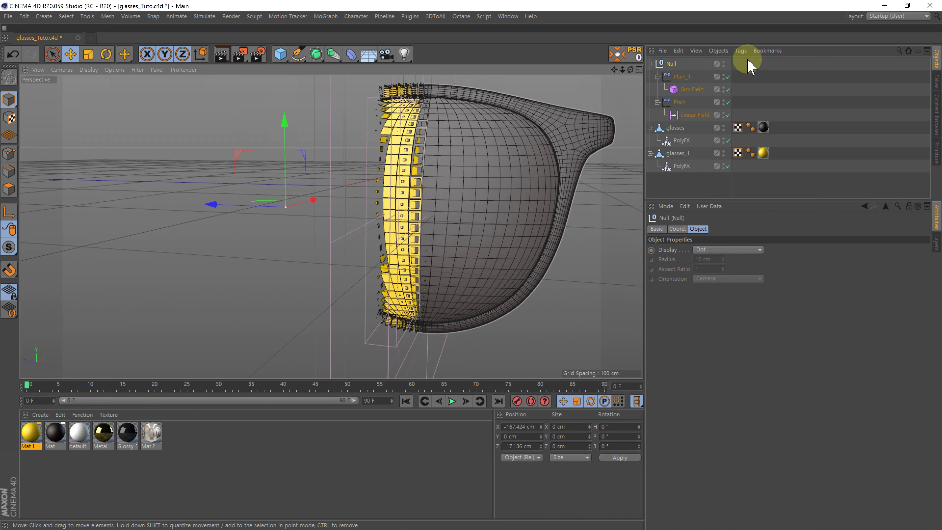
{"action": "left_click", "coordinate": [692, 89]}
{"action": "left_click", "coordinate": [681, 77]}
{"action": "left_click", "coordinate": [823, 267]}
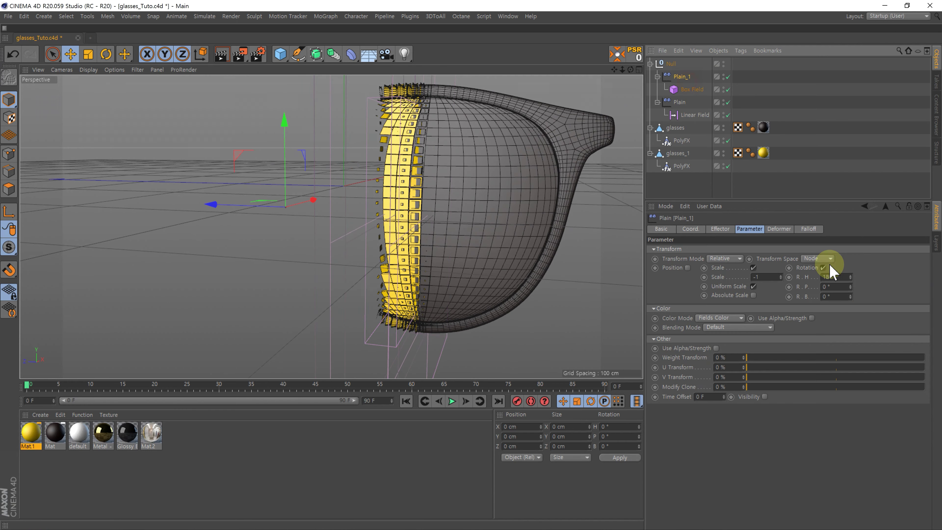
{"action": "left_click_drag", "start_coordinate": [845, 289], "coordinate": [849, 285]}
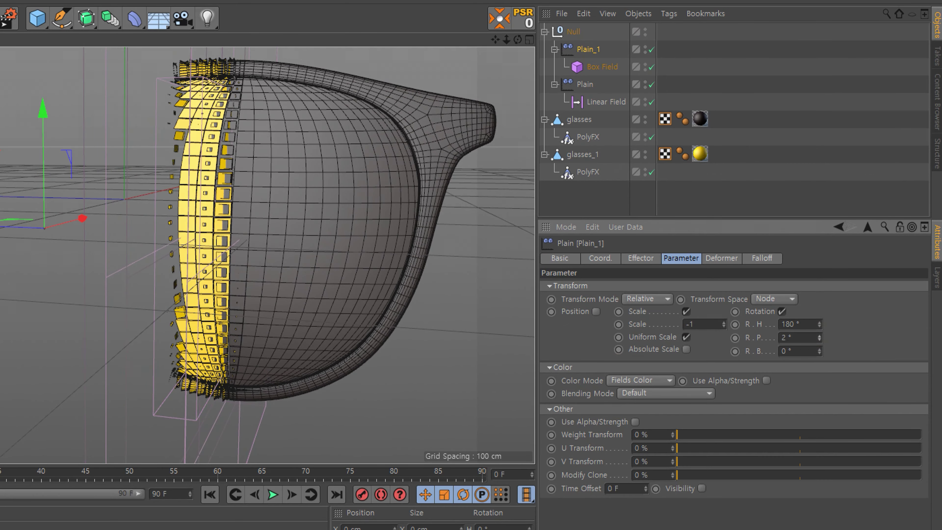
{"action": "mouse_move", "coordinate": [819, 337]}
{"action": "left_mouse_down"}
{"action": "mouse_move", "coordinate": [822, 364]}
{"action": "mouse_move", "coordinate": [819, 315]}
{"action": "mouse_move", "coordinate": [819, 334]}
{"action": "left_mouse_up"}
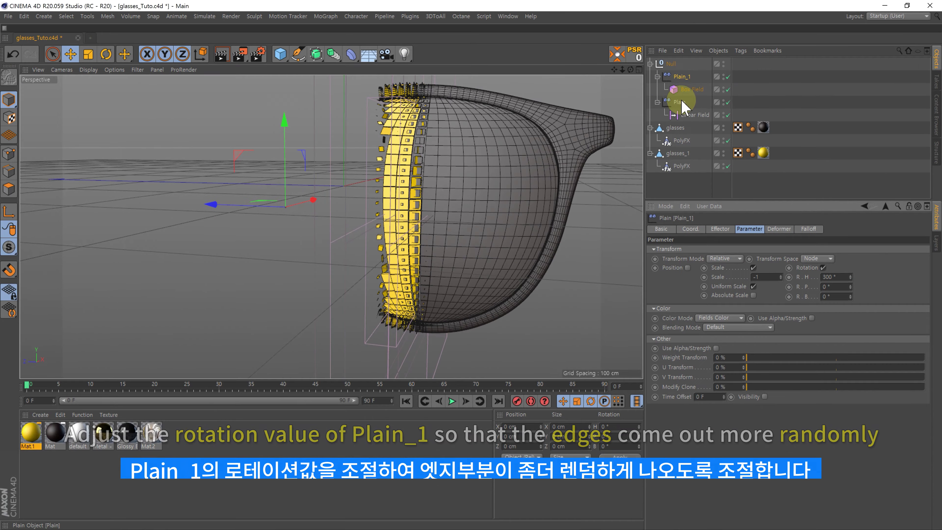
Raise the Box Field Inner Offset to 67% and slide the Null to Z -0.257 cm.
{"action": "left_click", "coordinate": [689, 90]}
{"action": "mouse_move", "coordinate": [815, 318]}
{"action": "left_mouse_down"}
{"action": "mouse_move", "coordinate": [846, 335]}
{"action": "mouse_move", "coordinate": [778, 333]}
{"action": "mouse_move", "coordinate": [803, 345]}
{"action": "mouse_move", "coordinate": [831, 337]}
{"action": "mouse_move", "coordinate": [819, 340]}
{"action": "left_mouse_up"}
{"action": "left_click", "coordinate": [673, 69]}
{"action": "right_click_drag", "start_coordinate": [374, 204], "coordinate": [182, 208], "text": "alt"}
{"action": "mouse_move", "coordinate": [222, 210]}
{"action": "left_mouse_down"}
{"action": "mouse_move", "coordinate": [78, 206]}
{"action": "mouse_move", "coordinate": [39, 228]}
{"action": "mouse_move", "coordinate": [251, 239]}
{"action": "mouse_move", "coordinate": [268, 228]}
{"action": "mouse_move", "coordinate": [204, 248]}
{"action": "mouse_move", "coordinate": [248, 248]}
{"action": "left_mouse_up"}
{"action": "mouse_move", "coordinate": [248, 248]}
{"action": "right_mouse_down", "text": "alt"}
{"action": "mouse_move", "coordinate": [361, 211]}
{"action": "mouse_move", "coordinate": [431, 201]}
{"action": "right_mouse_up", "text": "alt"}
{"action": "mouse_move", "coordinate": [431, 201]}
{"action": "left_mouse_down", "text": "alt"}
{"action": "mouse_move", "coordinate": [490, 195]}
{"action": "mouse_move", "coordinate": [384, 204]}
{"action": "mouse_move", "coordinate": [484, 206]}
{"action": "mouse_move", "coordinate": [406, 204]}
{"action": "left_mouse_up", "text": "alt"}
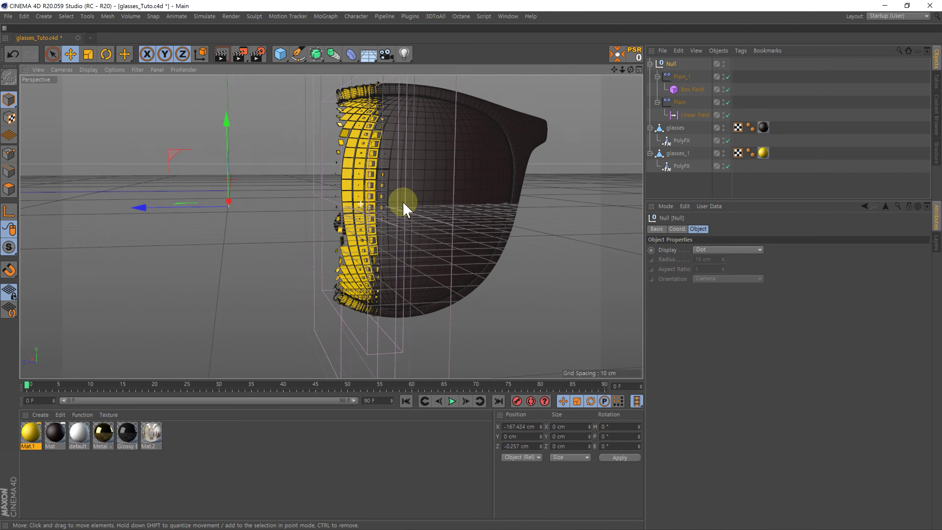
{"action": "left_click", "coordinate": [798, 99]}
Add a Random effector and attach it to glasses_1's PolyFX effectors list.
{"action": "left_click", "coordinate": [323, 17]}
{"action": "mouse_move", "coordinate": [412, 44]}
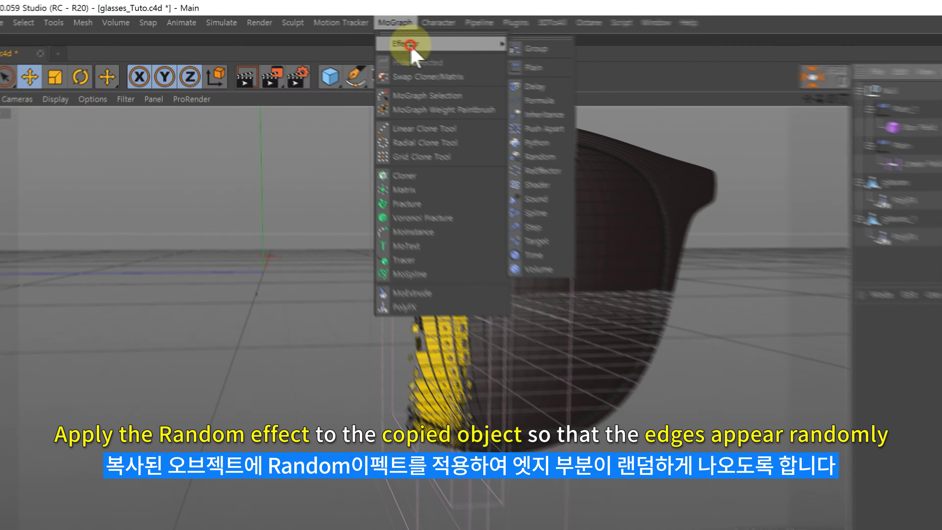
{"action": "left_click", "coordinate": [575, 169]}
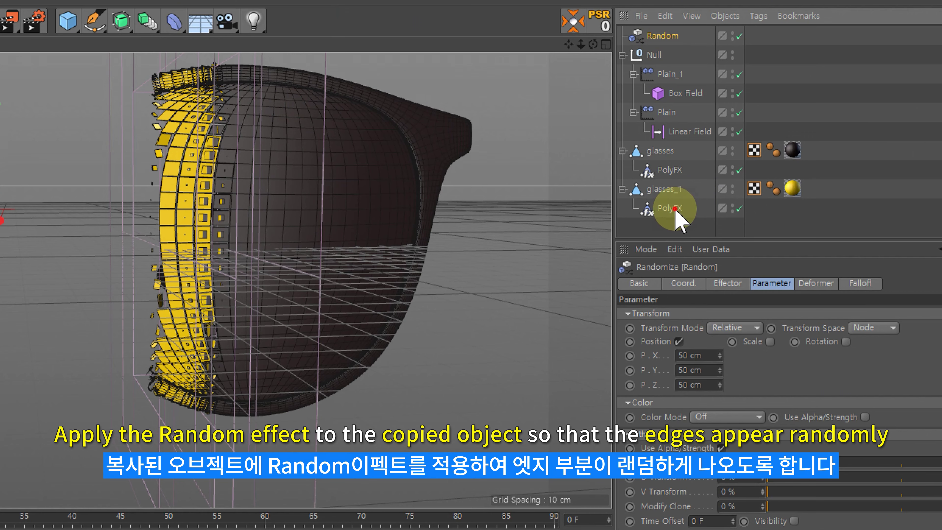
{"action": "left_click", "coordinate": [675, 220]}
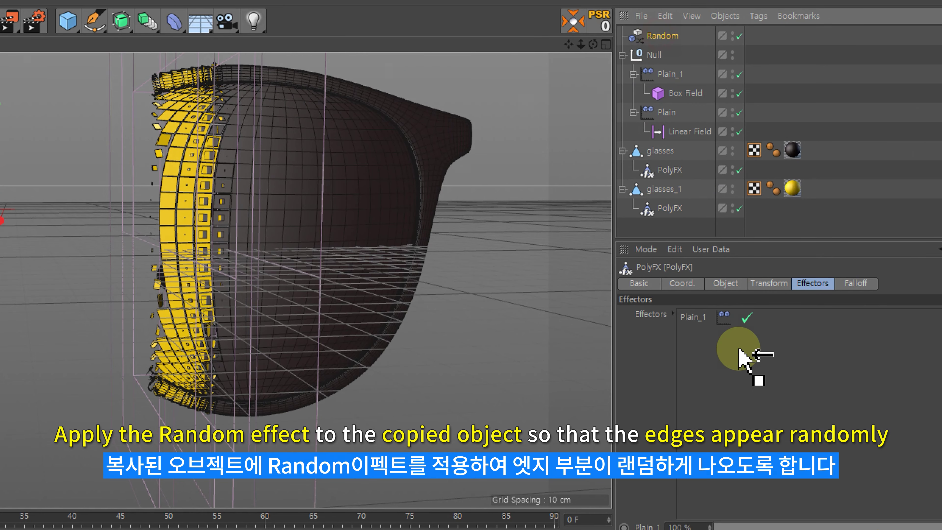
{"action": "left_click_drag", "start_coordinate": [738, 376], "coordinate": [739, 378]}
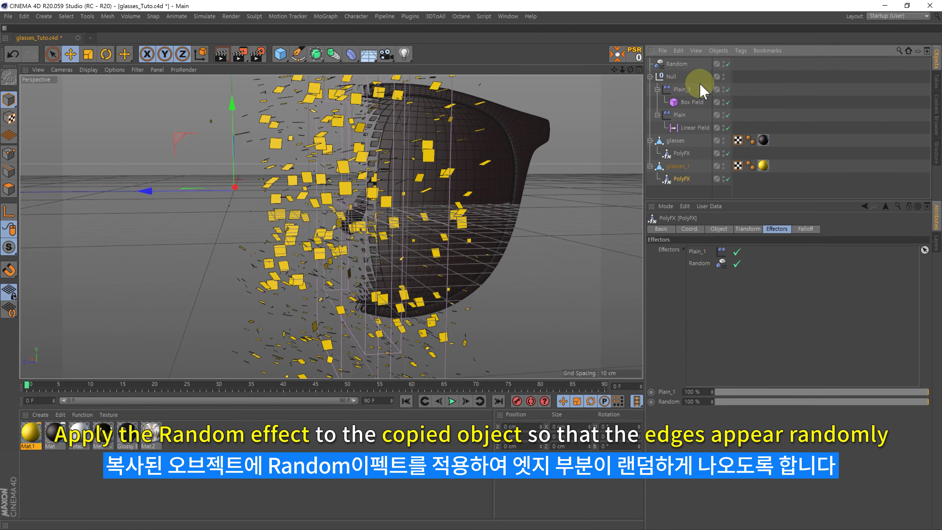
Set the Random effector's position P.X, P.Y and P.Z to 1 cm.
{"action": "left_click", "coordinate": [684, 63]}
{"action": "left_click", "coordinate": [701, 276]}
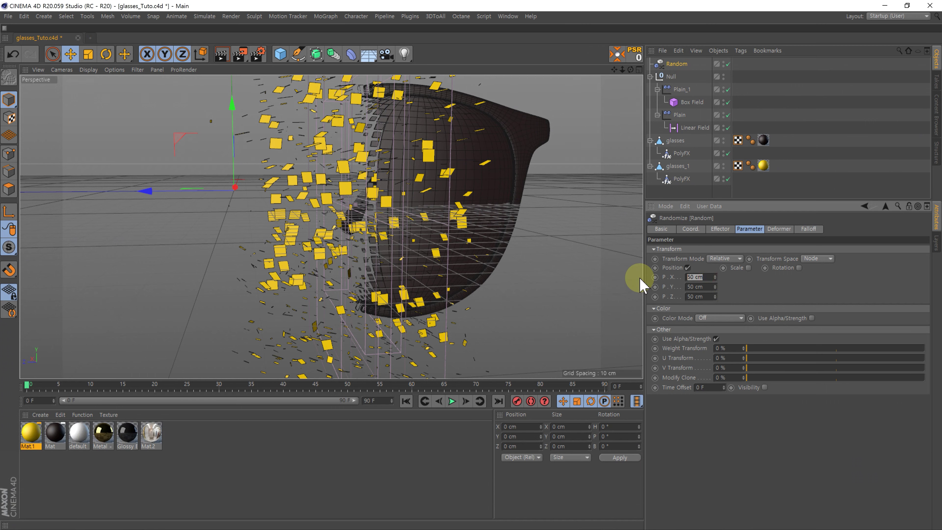
{"action": "type", "text": "1"}
{"action": "key", "text": "Tab"}
{"action": "type", "text": "1"}
{"action": "key", "text": "Tab"}
{"action": "type", "text": "1"}
{"action": "key", "text": "Return"}
Slide the Null along Z to move the dissolve across the lens.
{"action": "mouse_move", "coordinate": [395, 203]}
{"action": "left_mouse_down", "text": "alt"}
{"action": "mouse_move", "coordinate": [454, 195]}
{"action": "mouse_move", "coordinate": [383, 191]}
{"action": "mouse_move", "coordinate": [393, 188]}
{"action": "left_mouse_up", "text": "alt"}
{"action": "left_click", "coordinate": [679, 78]}
{"action": "mouse_move", "coordinate": [205, 209]}
{"action": "left_mouse_down"}
{"action": "mouse_move", "coordinate": [93, 208]}
{"action": "mouse_move", "coordinate": [20, 226]}
{"action": "mouse_move", "coordinate": [144, 223]}
{"action": "left_mouse_up"}
{"action": "left_click_drag", "start_coordinate": [189, 224], "coordinate": [200, 224]}
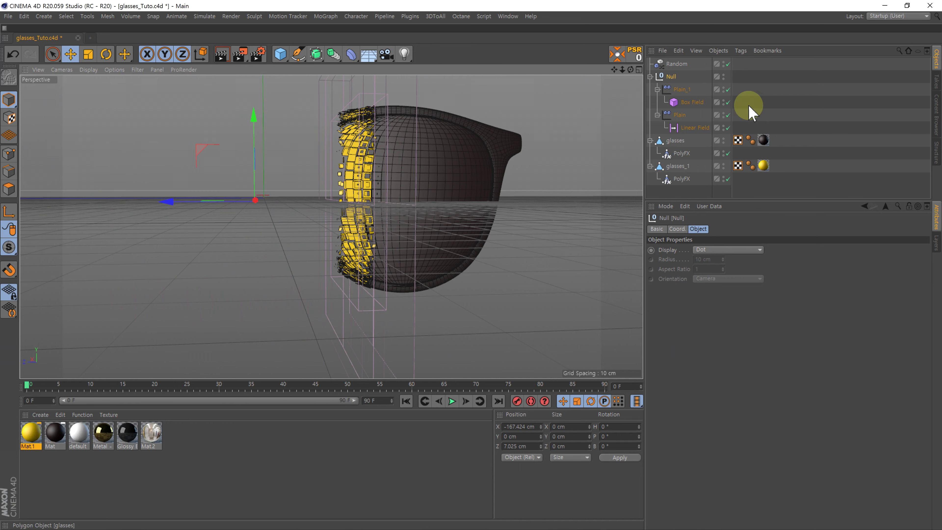
Change the Random position to P.Y and P.Z 0 cm and P.X 1.3 cm.
{"action": "left_click", "coordinate": [676, 64]}
{"action": "left_click_drag", "start_coordinate": [275, 257], "coordinate": [393, 204], "text": "alt"}
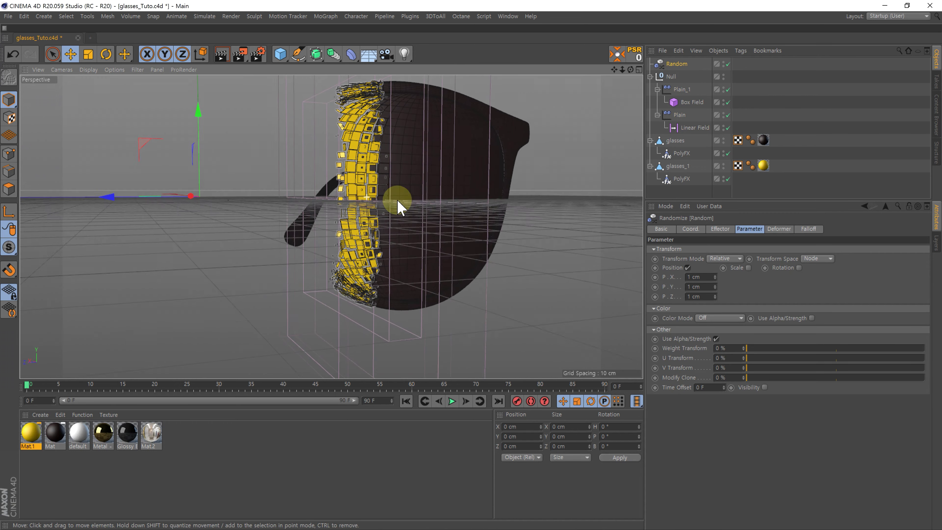
{"action": "left_click", "coordinate": [712, 277]}
{"action": "type", "text": "0"}
{"action": "key", "text": "Tab"}
{"action": "key", "text": "Tab"}
{"action": "type", "text": "0"}
{"action": "mouse_move", "coordinate": [415, 210]}
{"action": "left_mouse_down", "text": "alt"}
{"action": "mouse_move", "coordinate": [385, 197]}
{"action": "mouse_move", "coordinate": [407, 208]}
{"action": "left_mouse_up", "text": "alt"}
{"action": "left_click_drag", "start_coordinate": [714, 286], "coordinate": [714, 284]}
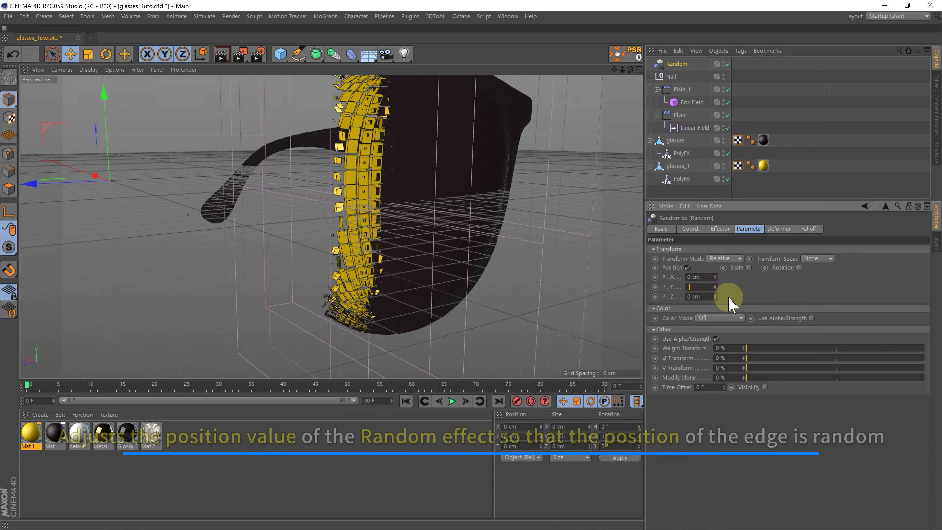
{"action": "left_click", "coordinate": [714, 288]}
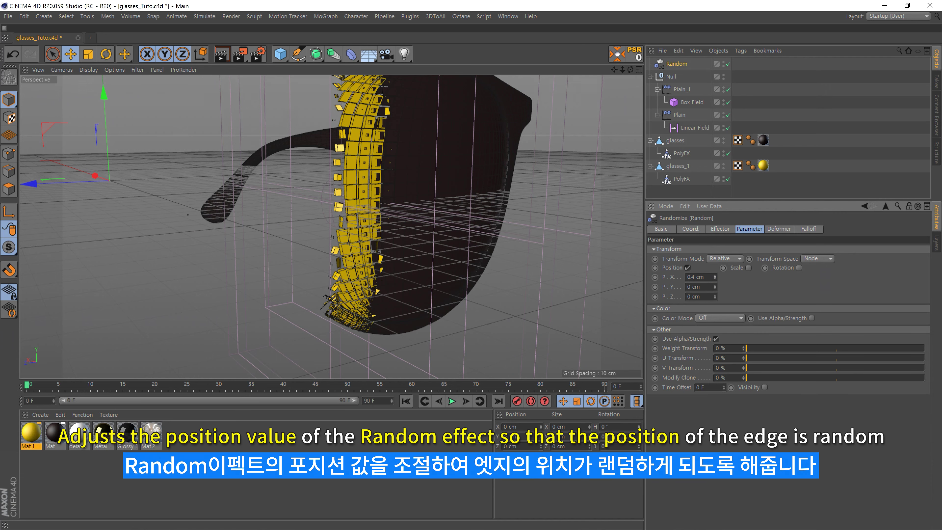
{"action": "mouse_move", "coordinate": [316, 158]}
{"action": "left_mouse_down", "text": "alt"}
{"action": "mouse_move", "coordinate": [273, 147]}
{"action": "mouse_move", "coordinate": [419, 201]}
{"action": "left_mouse_up", "text": "alt"}
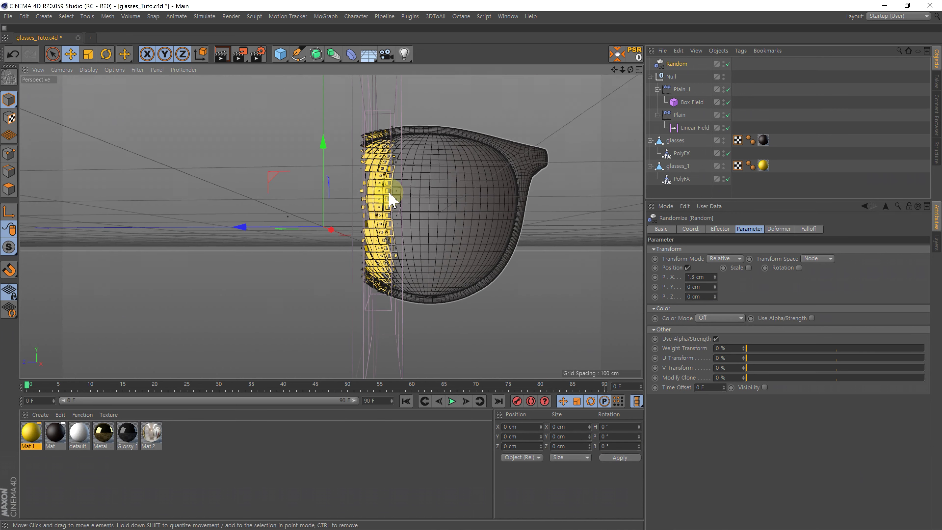
Slide the Null to reposition the dissolve, ending at Z 8.443 cm.
{"action": "left_click", "coordinate": [676, 64]}
{"action": "left_click", "coordinate": [670, 77]}
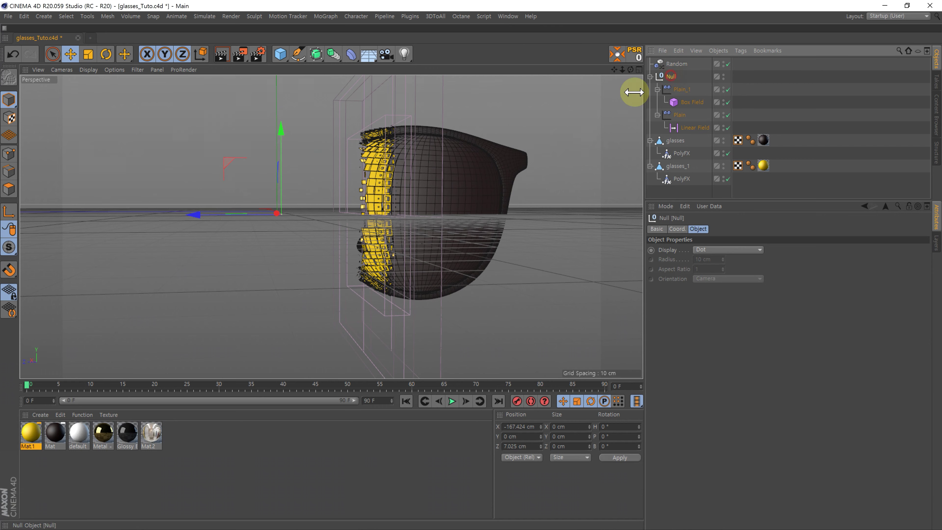
{"action": "left_click_drag", "start_coordinate": [210, 217], "coordinate": [91, 227]}
{"action": "mouse_move", "coordinate": [191, 248]}
{"action": "left_mouse_down"}
{"action": "mouse_move", "coordinate": [385, 253]}
{"action": "mouse_move", "coordinate": [173, 256]}
{"action": "mouse_move", "coordinate": [189, 267]}
{"action": "mouse_move", "coordinate": [213, 261]}
{"action": "mouse_move", "coordinate": [305, 172]}
{"action": "mouse_move", "coordinate": [292, 200]}
{"action": "mouse_move", "coordinate": [353, 200]}
{"action": "mouse_move", "coordinate": [358, 191]}
{"action": "mouse_move", "coordinate": [347, 189]}
{"action": "left_mouse_up"}
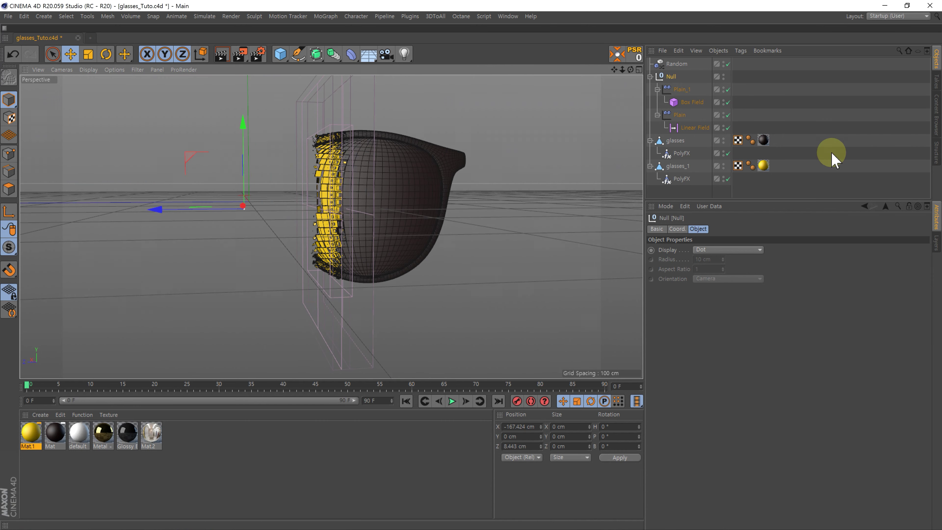
Show the list of field types on Plain_1's Falloff tab.
{"action": "left_click", "coordinate": [819, 135]}
{"action": "left_click", "coordinate": [681, 90]}
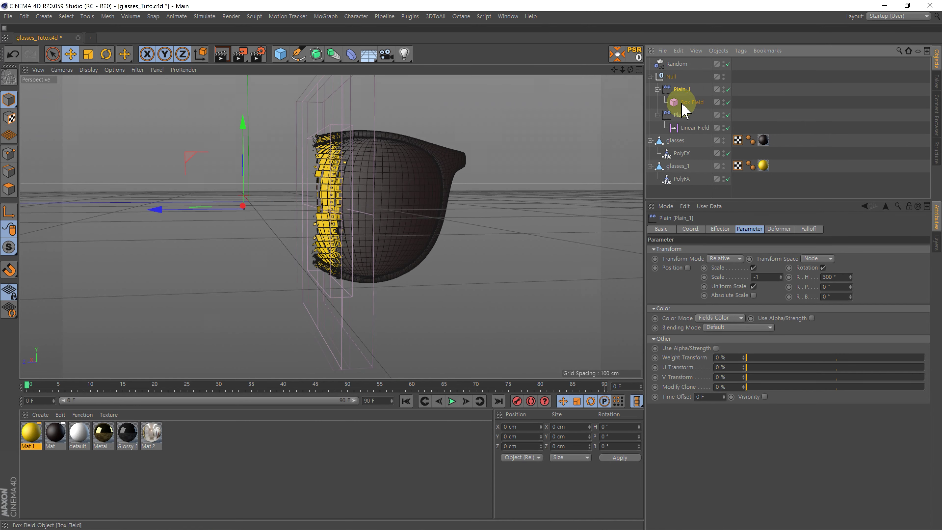
{"action": "left_click", "coordinate": [801, 228]}
{"action": "left_click", "coordinate": [676, 321]}
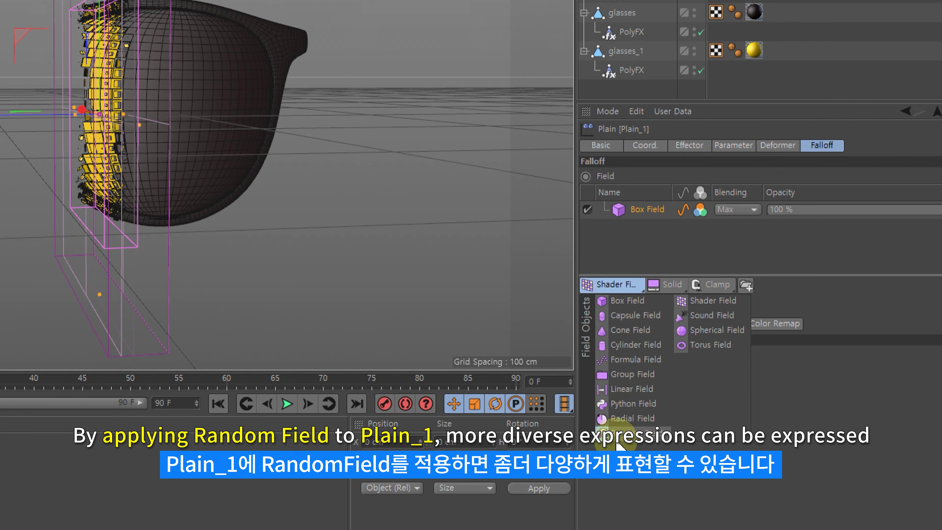
Add a Random Field to Plain_1's falloff, hide its preview, and set Blending to Overlay.
{"action": "left_click", "coordinate": [643, 442]}
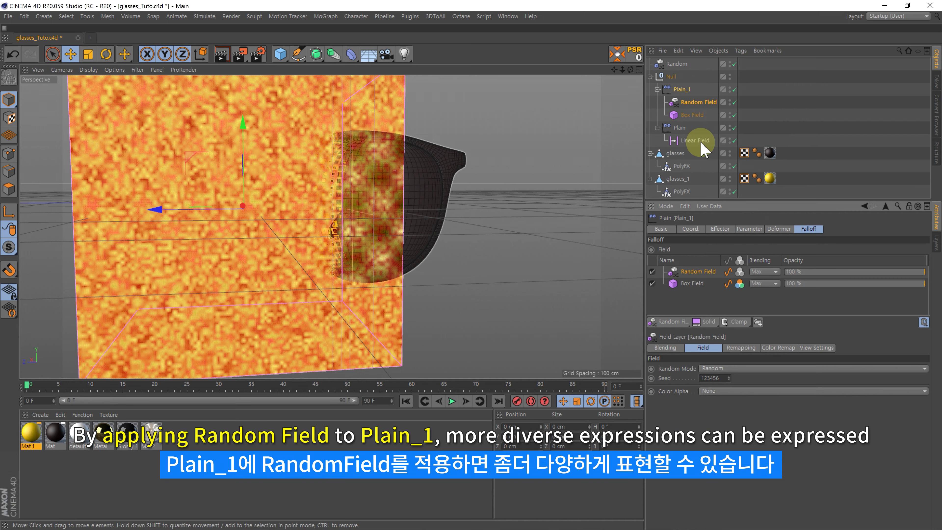
{"action": "left_click", "coordinate": [729, 100]}
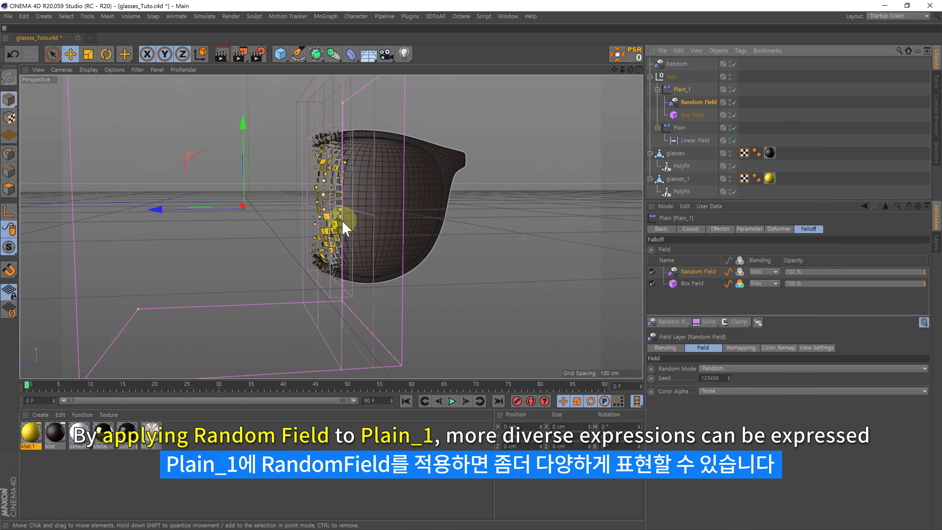
{"action": "left_click_drag", "start_coordinate": [342, 220], "coordinate": [331, 219], "text": "alt"}
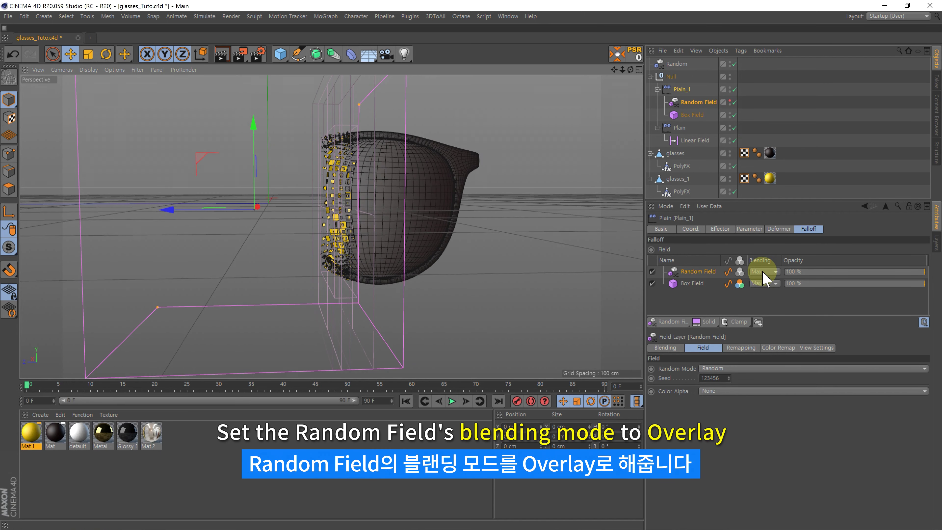
{"action": "left_click", "coordinate": [764, 272]}
{"action": "left_click", "coordinate": [760, 330]}
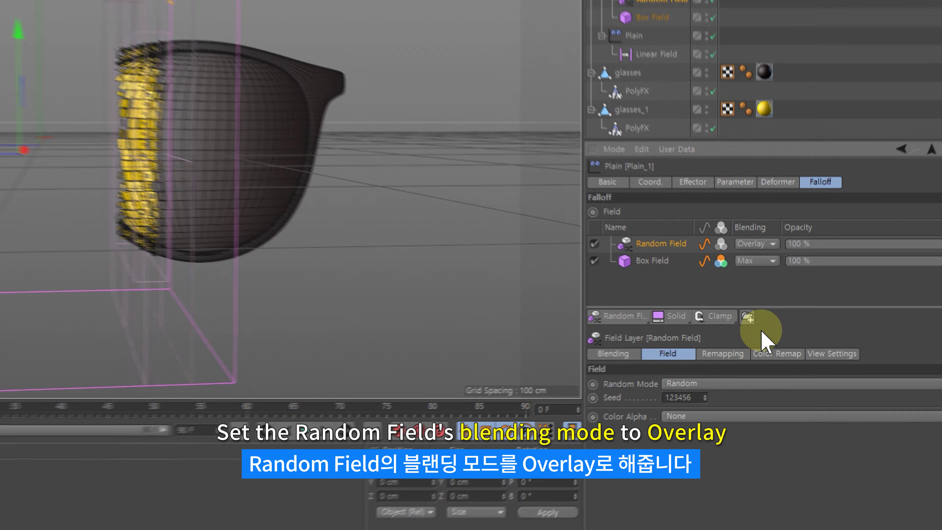
{"action": "left_click_drag", "start_coordinate": [384, 195], "coordinate": [359, 206], "text": "alt"}
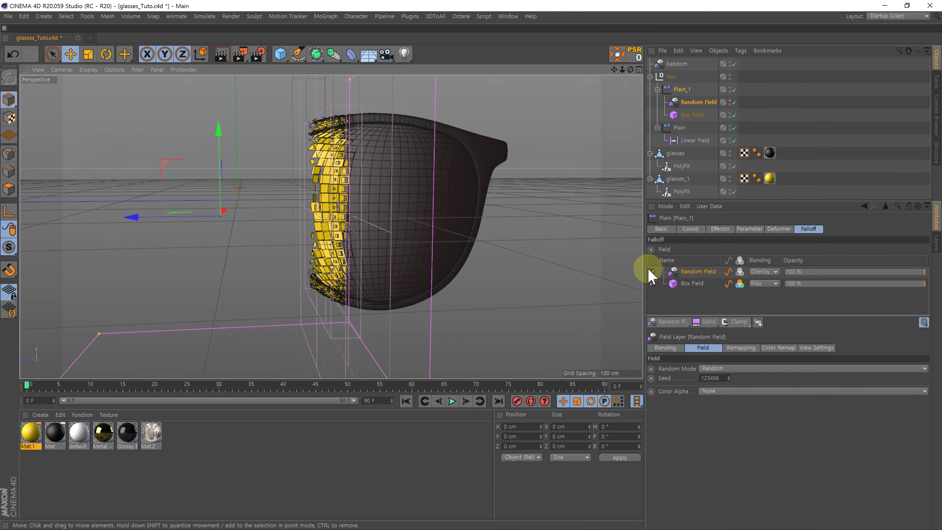
{"action": "left_click", "coordinate": [651, 272]}
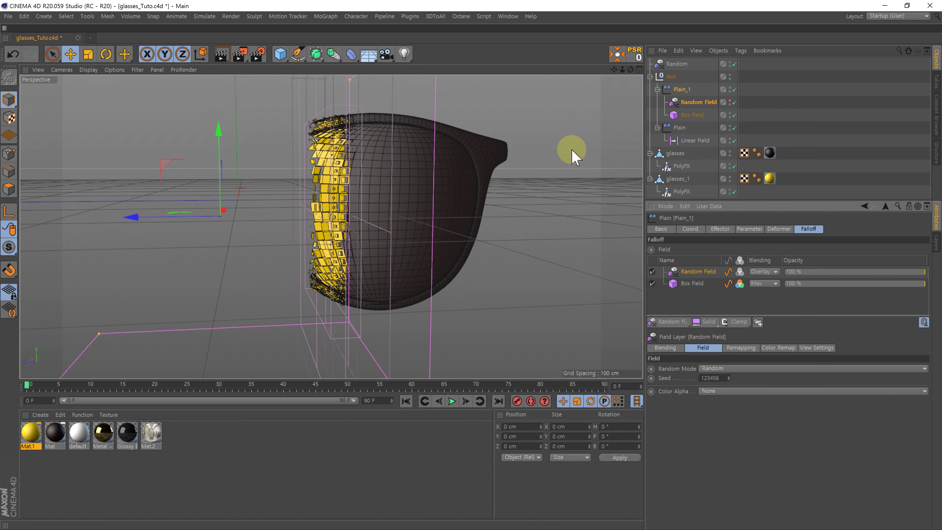
Slide the Null to move the dissolve and review the Random Field's remapping options.
{"action": "left_click", "coordinate": [670, 81]}
{"action": "mouse_move", "coordinate": [163, 223]}
{"action": "left_mouse_down"}
{"action": "mouse_move", "coordinate": [379, 233]}
{"action": "mouse_move", "coordinate": [203, 260]}
{"action": "mouse_move", "coordinate": [84, 256]}
{"action": "mouse_move", "coordinate": [3, 267]}
{"action": "mouse_move", "coordinate": [46, 292]}
{"action": "mouse_move", "coordinate": [254, 273]}
{"action": "left_mouse_up"}
{"action": "left_click", "coordinate": [709, 102]}
{"action": "left_click", "coordinate": [710, 249]}
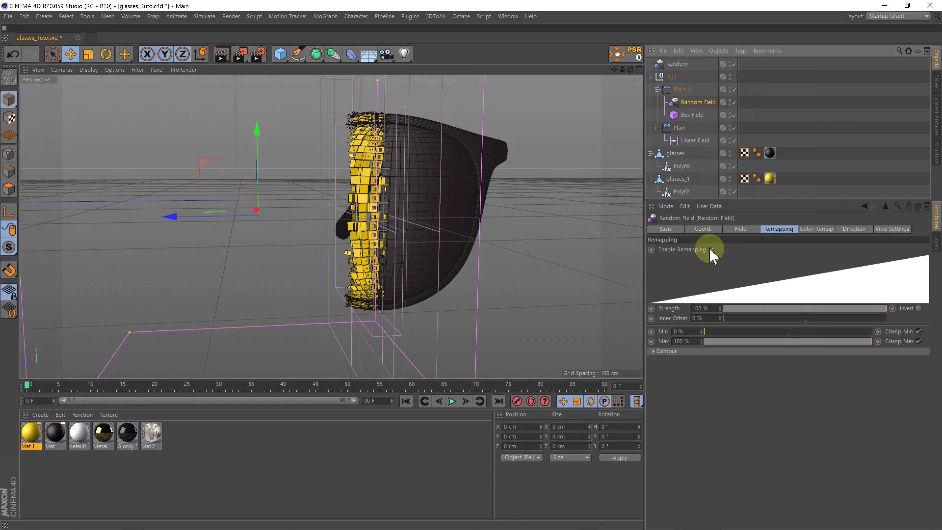
{"action": "left_click", "coordinate": [685, 95]}
{"action": "left_click", "coordinate": [708, 267]}
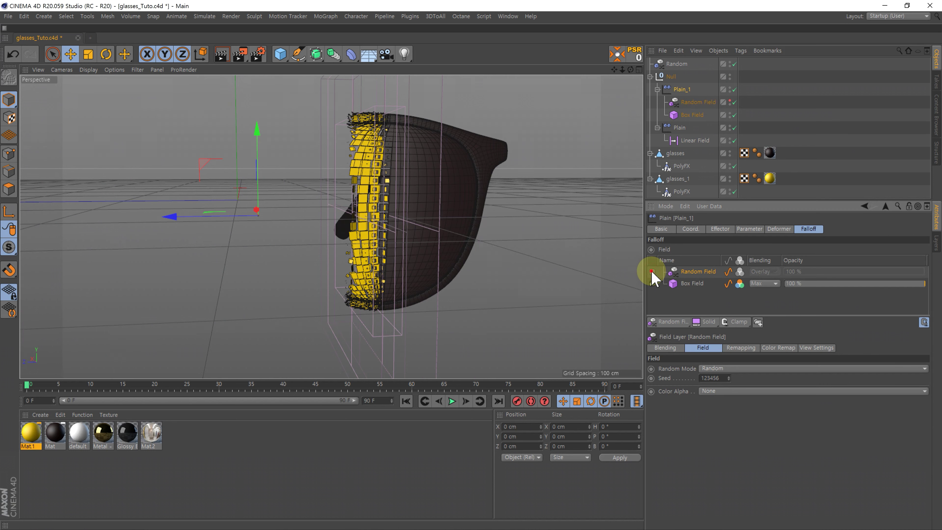
Inspect the Box Field cage from several angles, collapse the Null and select glasses_1.
{"action": "mouse_move", "coordinate": [336, 204]}
{"action": "left_mouse_down", "text": "alt"}
{"action": "mouse_move", "coordinate": [368, 215]}
{"action": "mouse_move", "coordinate": [399, 210]}
{"action": "left_mouse_up", "text": "alt"}
{"action": "mouse_move", "coordinate": [400, 210]}
{"action": "right_mouse_down", "text": "alt"}
{"action": "mouse_move", "coordinate": [330, 207]}
{"action": "mouse_move", "coordinate": [239, 233]}
{"action": "right_mouse_up", "text": "alt"}
{"action": "left_click_drag", "start_coordinate": [239, 234], "coordinate": [402, 216], "text": "alt"}
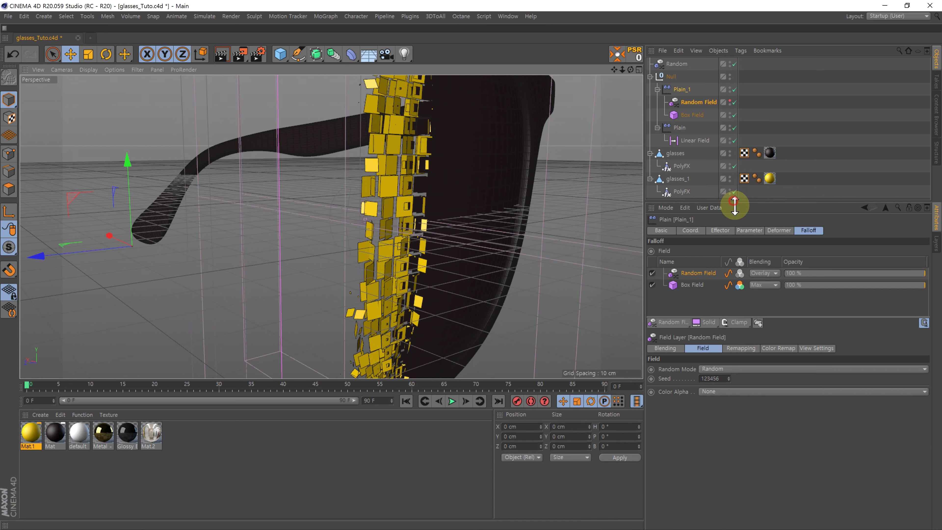
{"action": "left_click_drag", "start_coordinate": [735, 202], "coordinate": [732, 214]}
{"action": "left_click", "coordinate": [796, 188]}
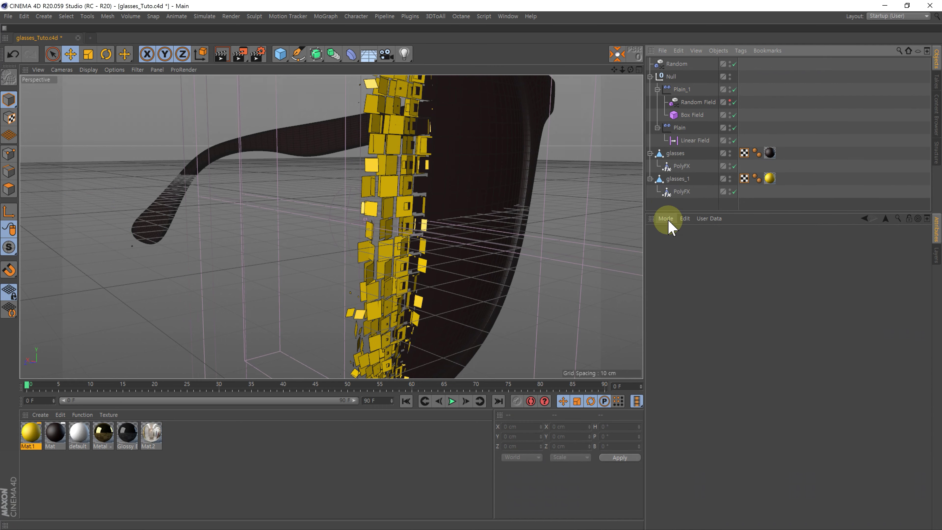
{"action": "left_click", "coordinate": [650, 77]}
{"action": "left_click", "coordinate": [676, 115]}
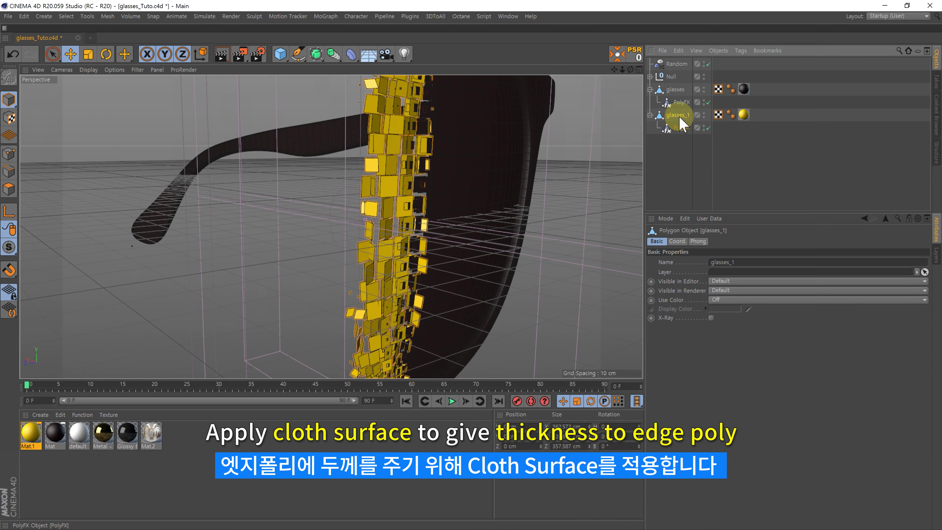
Add a Cloth Surface from Simulate > Cloth and place glasses_1 under it.
{"action": "left_click", "coordinate": [204, 16]}
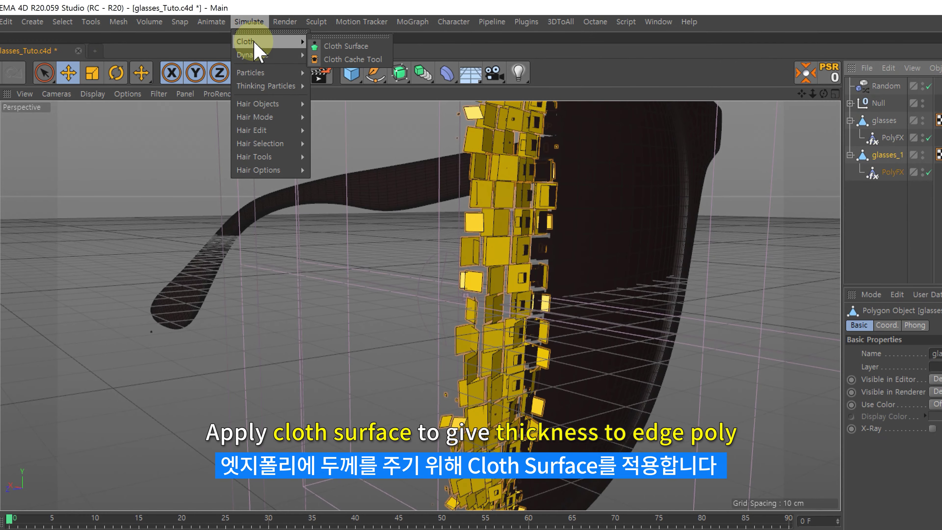
{"action": "left_click", "coordinate": [328, 48]}
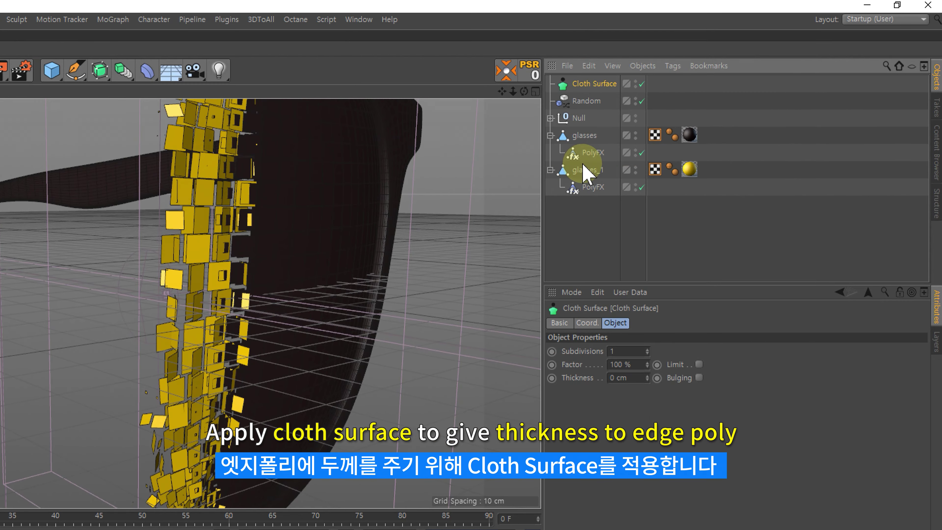
{"action": "left_click_drag", "start_coordinate": [579, 86], "coordinate": [581, 87]}
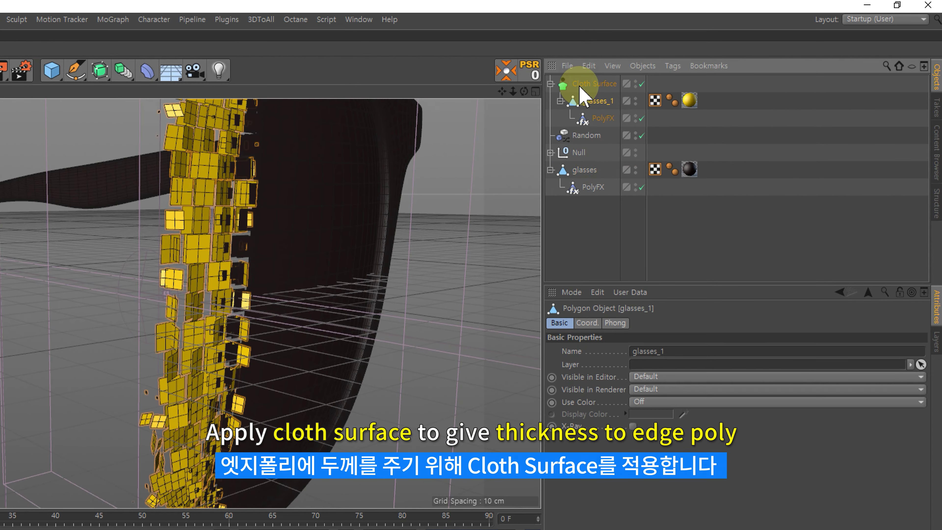
{"action": "left_click_drag", "start_coordinate": [597, 235], "coordinate": [589, 242]}
{"action": "left_click", "coordinate": [578, 152]}
Set the Cloth Surface to 0 subdivisions and 0.6 cm thickness.
{"action": "left_click_drag", "start_coordinate": [294, 274], "coordinate": [193, 326], "text": "alt"}
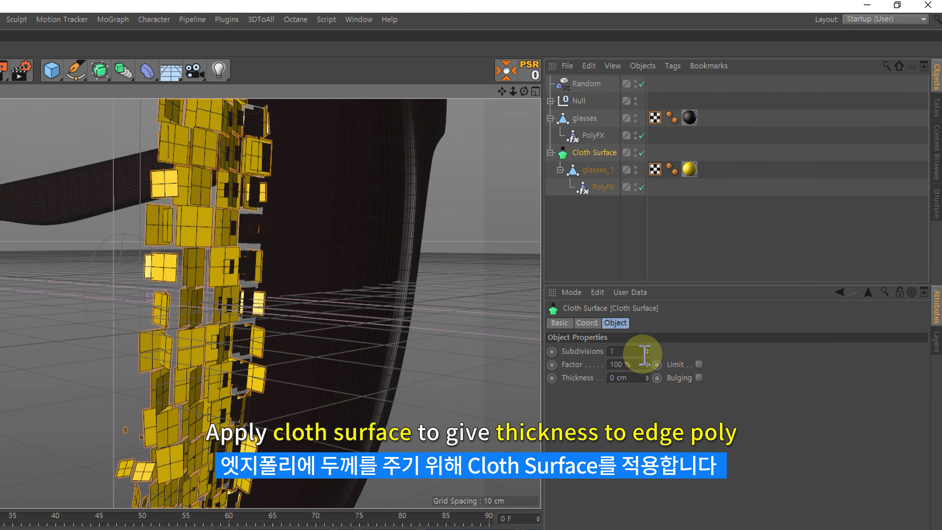
{"action": "left_click", "coordinate": [637, 350]}
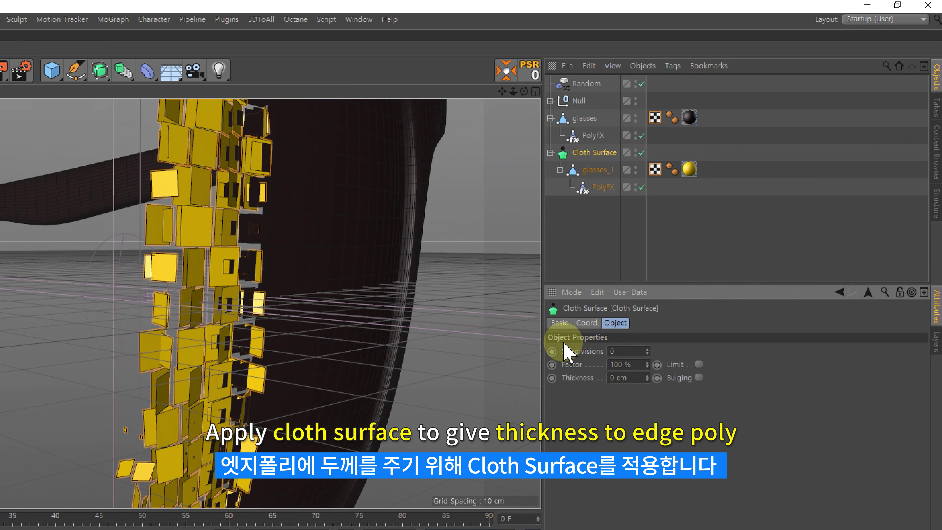
{"action": "left_click_drag", "start_coordinate": [647, 377], "coordinate": [648, 375]}
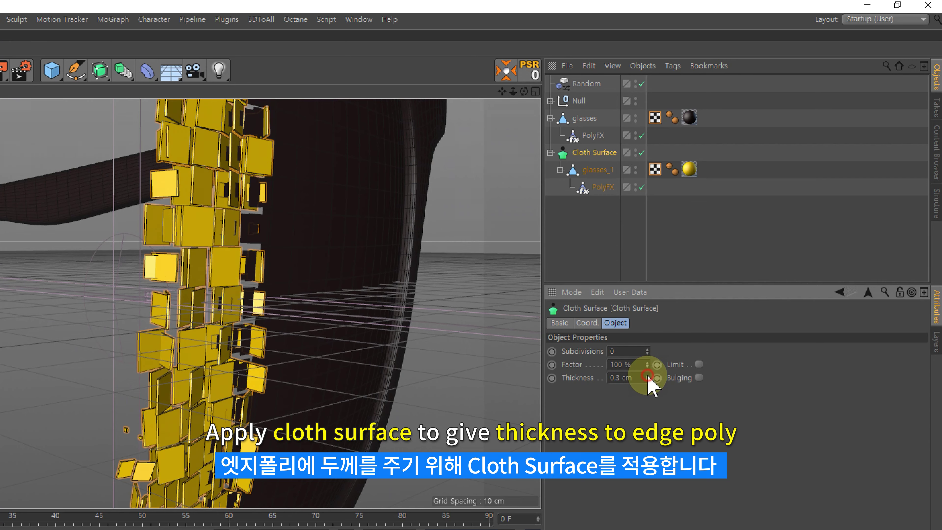
{"action": "mouse_move", "coordinate": [434, 382]}
{"action": "left_mouse_down", "text": "alt"}
{"action": "mouse_move", "coordinate": [200, 385]}
{"action": "mouse_move", "coordinate": [207, 323]}
{"action": "left_mouse_up", "text": "alt"}
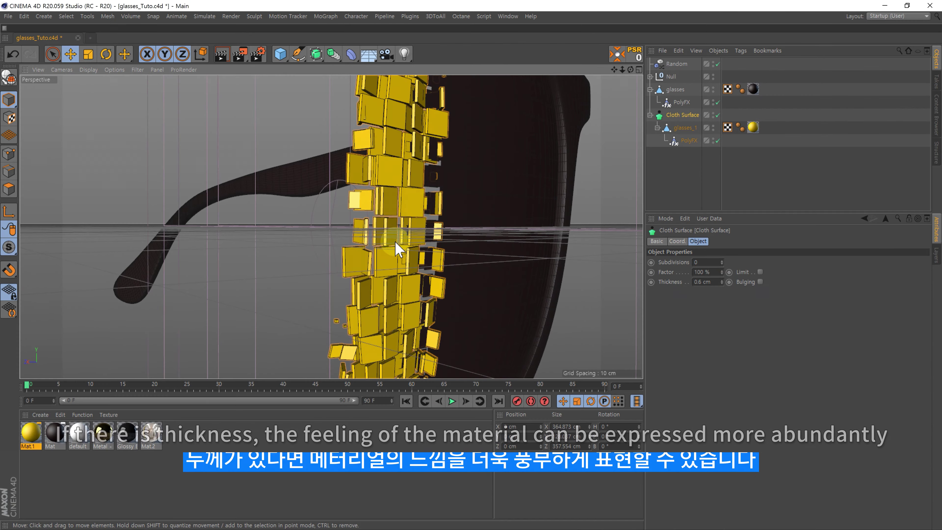
{"action": "mouse_move", "coordinate": [395, 242]}
{"action": "left_mouse_down", "text": "alt"}
{"action": "mouse_move", "coordinate": [358, 249]}
{"action": "mouse_move", "coordinate": [452, 204]}
{"action": "left_mouse_up", "text": "alt"}
{"action": "scroll", "coordinate": [370, 245], "scroll_direction": "down", "scroll_amount": 5}
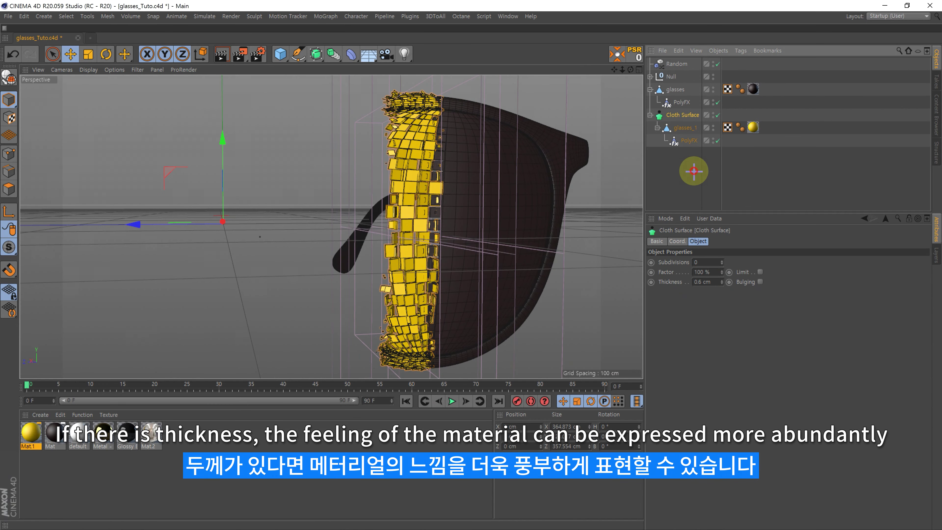
{"action": "left_click", "coordinate": [692, 168]}
Move the Null along X and back along Z, then key its Z position at frame 0.
{"action": "left_click", "coordinate": [649, 77]}
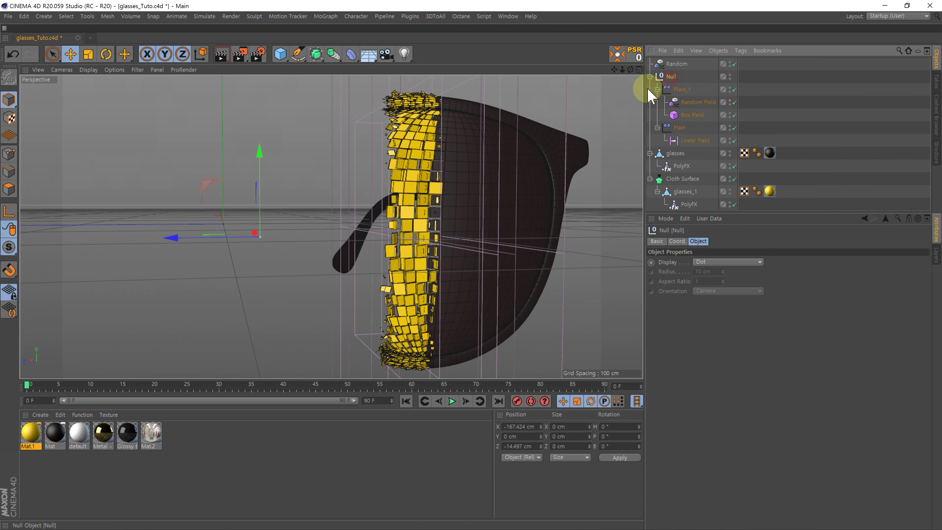
{"action": "mouse_move", "coordinate": [207, 241]}
{"action": "left_mouse_down"}
{"action": "mouse_move", "coordinate": [108, 249]}
{"action": "mouse_move", "coordinate": [309, 256]}
{"action": "mouse_move", "coordinate": [247, 257]}
{"action": "mouse_move", "coordinate": [381, 238]}
{"action": "mouse_move", "coordinate": [427, 216]}
{"action": "mouse_move", "coordinate": [281, 193]}
{"action": "mouse_move", "coordinate": [273, 200]}
{"action": "left_mouse_up"}
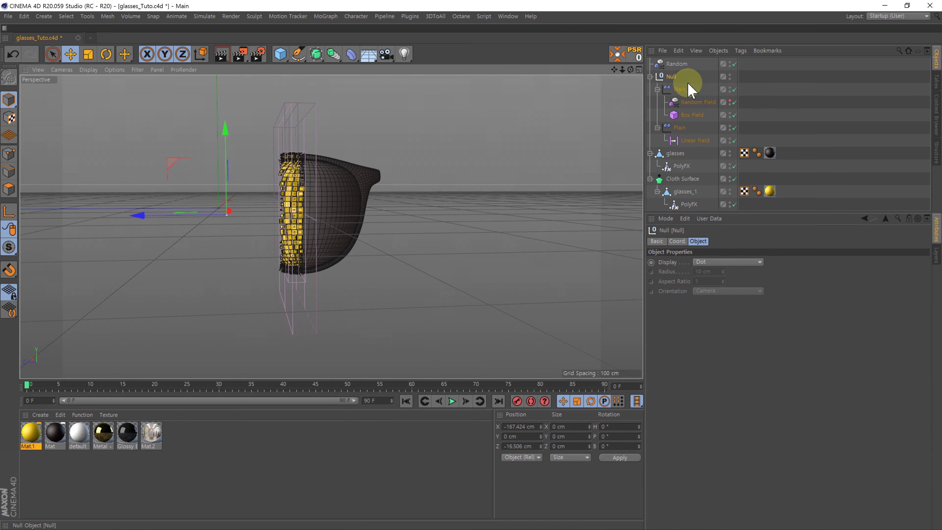
{"action": "left_click", "coordinate": [681, 241]}
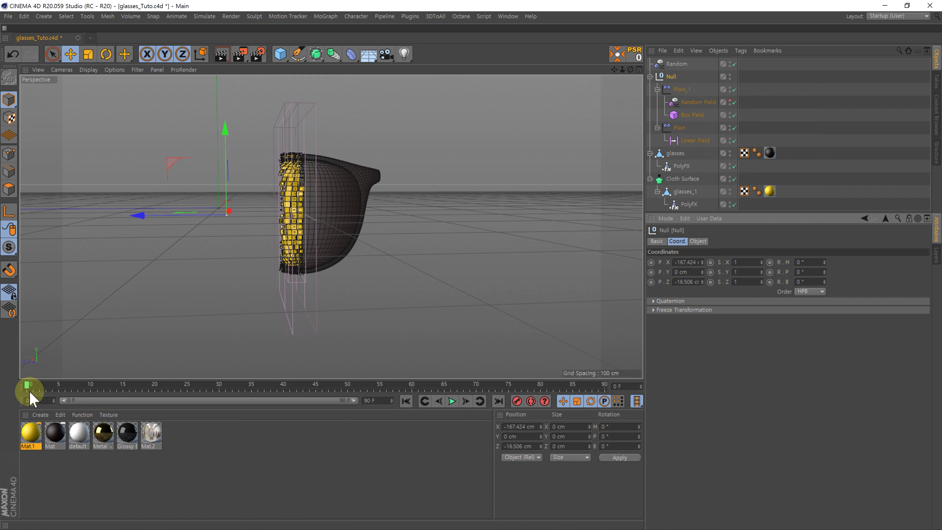
{"action": "mouse_move", "coordinate": [172, 222]}
{"action": "left_mouse_down"}
{"action": "mouse_move", "coordinate": [223, 230]}
{"action": "mouse_move", "coordinate": [271, 224]}
{"action": "left_mouse_up"}
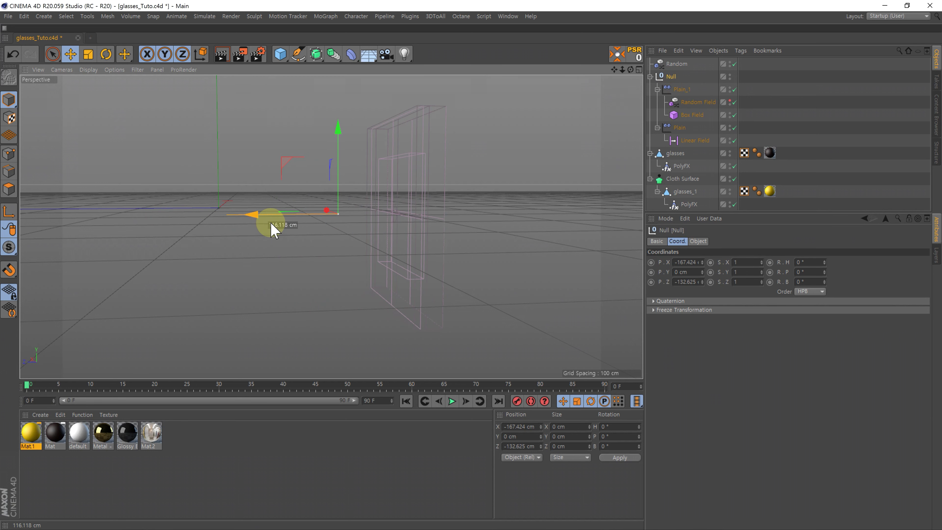
{"action": "left_click", "coordinate": [650, 282]}
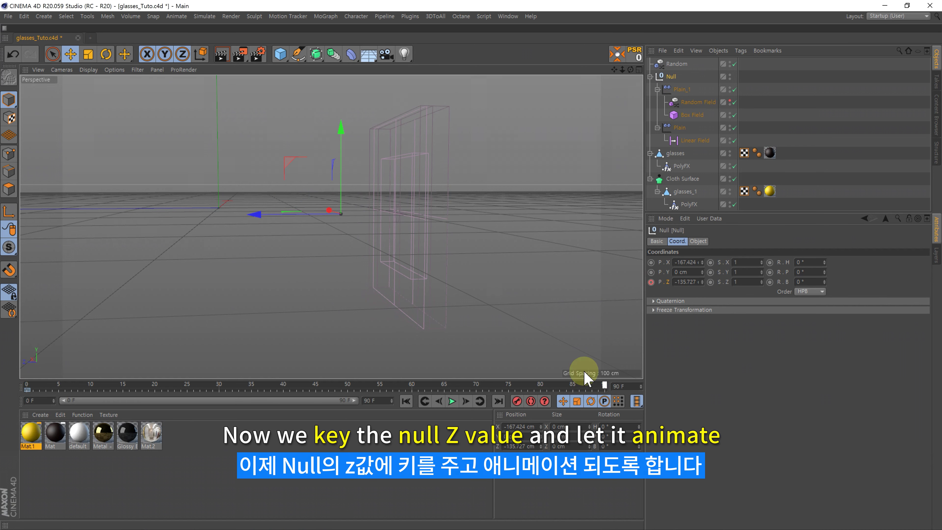
Key the Null's Z position again at frame 90 and play the animation, stopping at frame 55.
{"action": "left_click", "coordinate": [350, 234]}
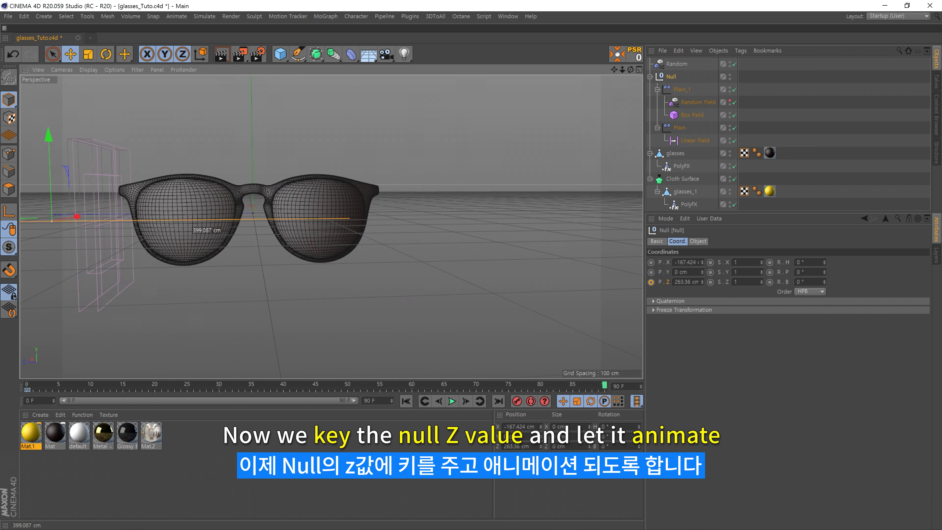
{"action": "left_click", "coordinate": [651, 283]}
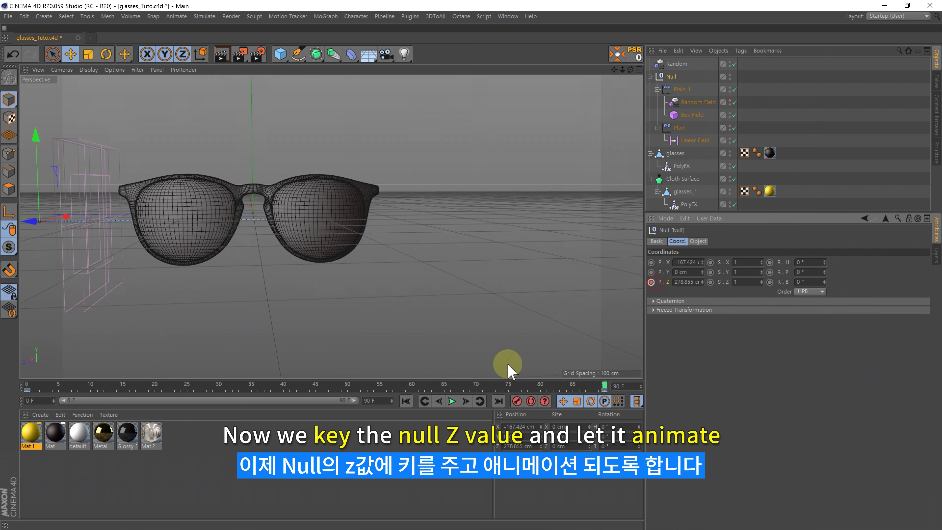
{"action": "left_click", "coordinate": [450, 401]}
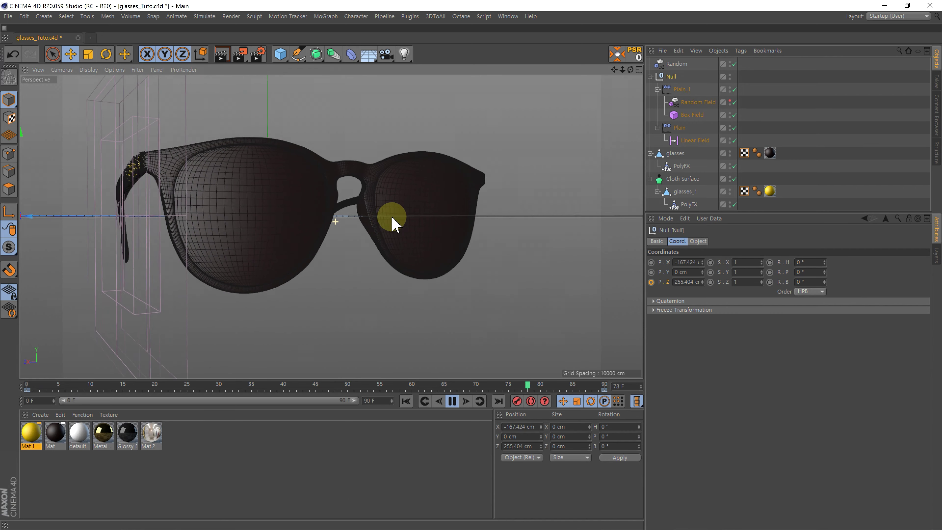
{"action": "left_click_drag", "start_coordinate": [366, 238], "coordinate": [454, 406], "text": "alt"}
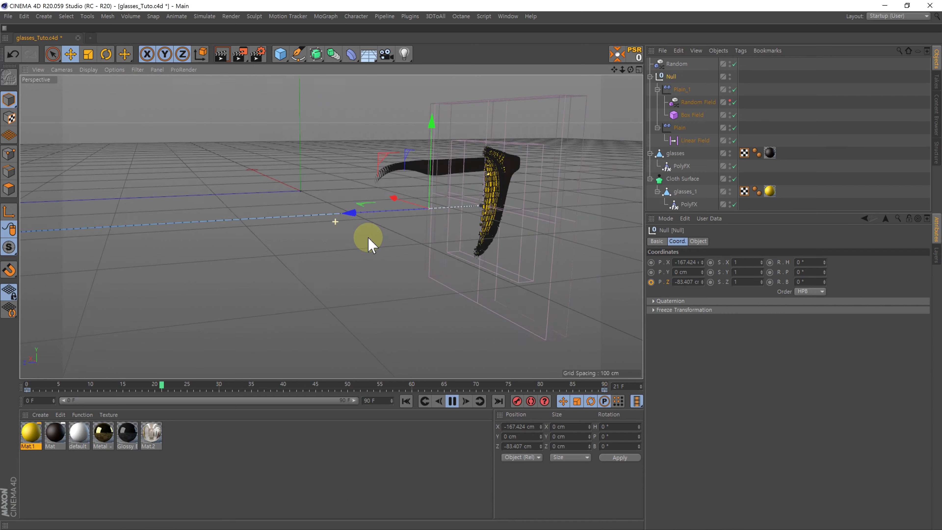
{"action": "left_click", "coordinate": [452, 403]}
{"action": "left_click", "coordinate": [453, 403]}
Hide the floor grid through the viewport Filter menu.
{"action": "left_click_drag", "start_coordinate": [286, 231], "coordinate": [284, 229], "text": "alt"}
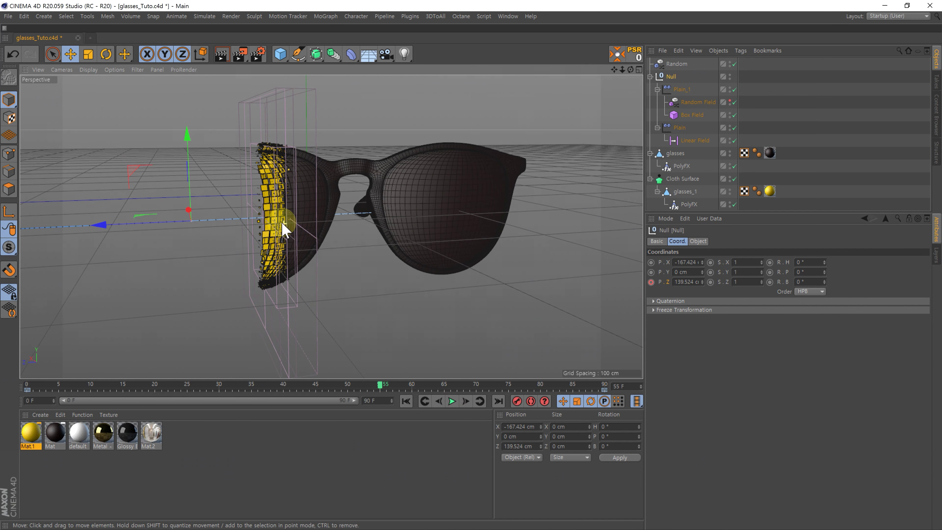
{"action": "left_click", "coordinate": [138, 70]}
{"action": "left_click", "coordinate": [159, 210]}
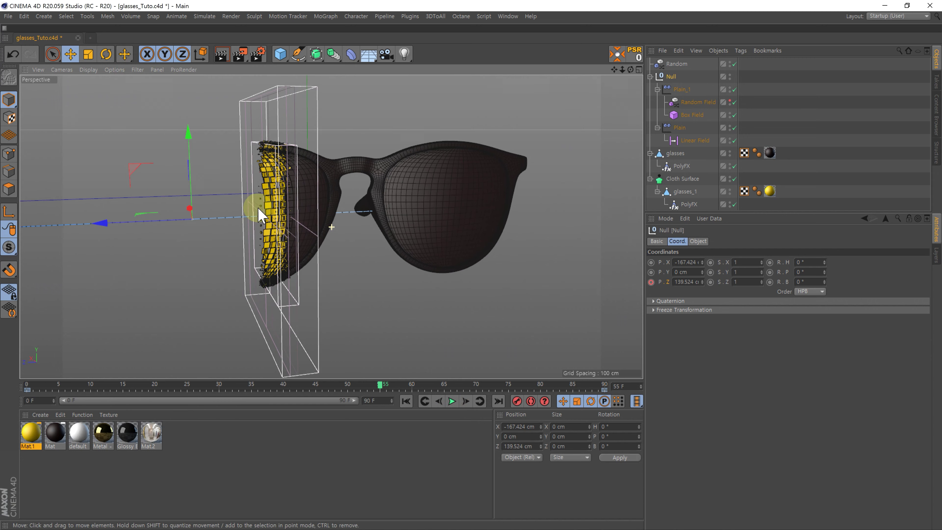
{"action": "mouse_move", "coordinate": [257, 208]}
{"action": "left_mouse_down", "text": "alt"}
{"action": "mouse_move", "coordinate": [288, 195]}
{"action": "mouse_move", "coordinate": [256, 221]}
{"action": "mouse_move", "coordinate": [266, 214]}
{"action": "mouse_move", "coordinate": [241, 208]}
{"action": "left_mouse_up", "text": "alt"}
{"action": "scroll", "coordinate": [288, 195], "scroll_direction": "up", "scroll_amount": 3}
Replace glasses_1's yellow Mat.1 with the Metal - Gold material.
{"action": "left_click", "coordinate": [168, 465]}
{"action": "left_click", "coordinate": [104, 434]}
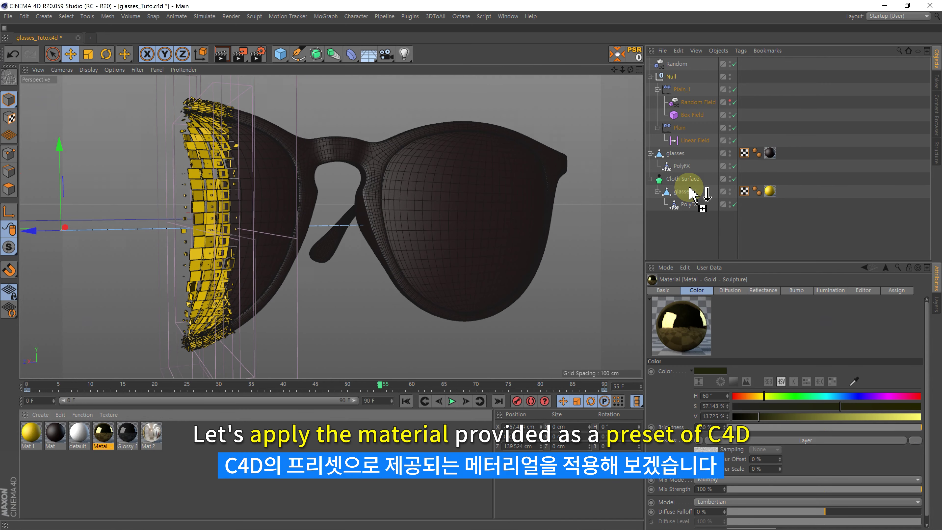
{"action": "left_click_drag", "start_coordinate": [689, 193], "coordinate": [752, 190]}
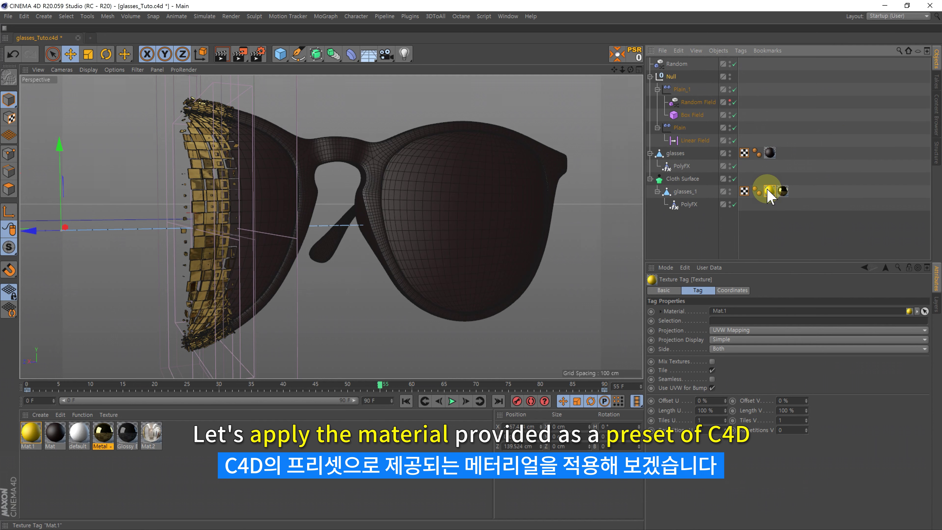
{"action": "key", "text": "Delete"}
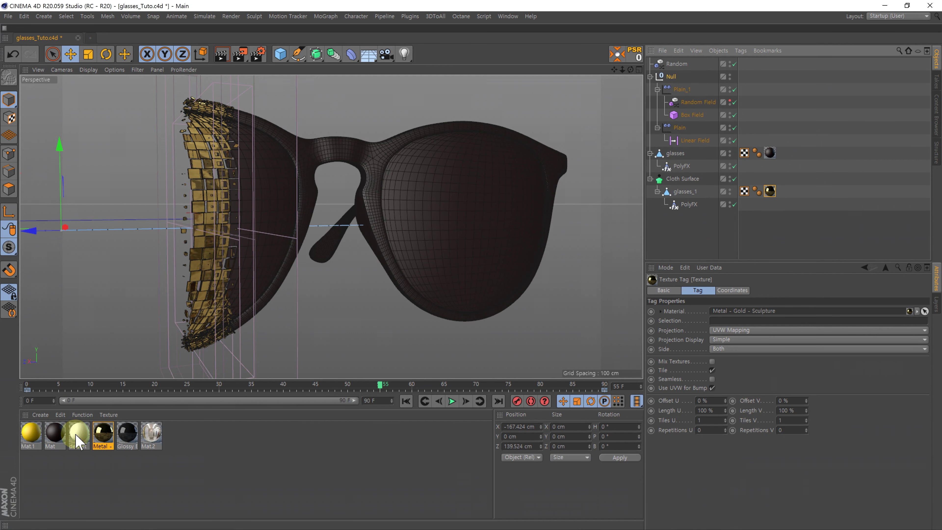
Apply the glossy black material to the glasses object.
{"action": "left_click_drag", "start_coordinate": [130, 438], "coordinate": [639, 270]}
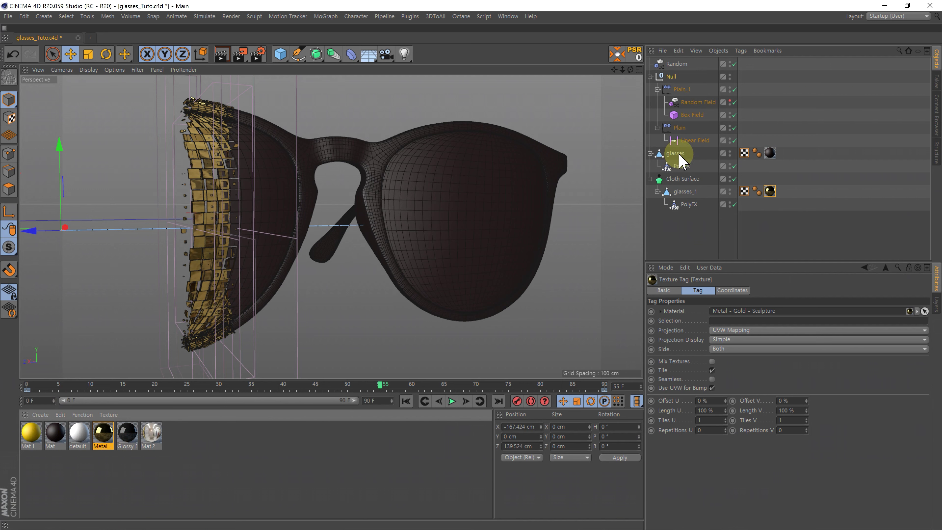
{"action": "left_click_drag", "start_coordinate": [682, 161], "coordinate": [681, 160]}
{"action": "left_click", "coordinate": [587, 118]}
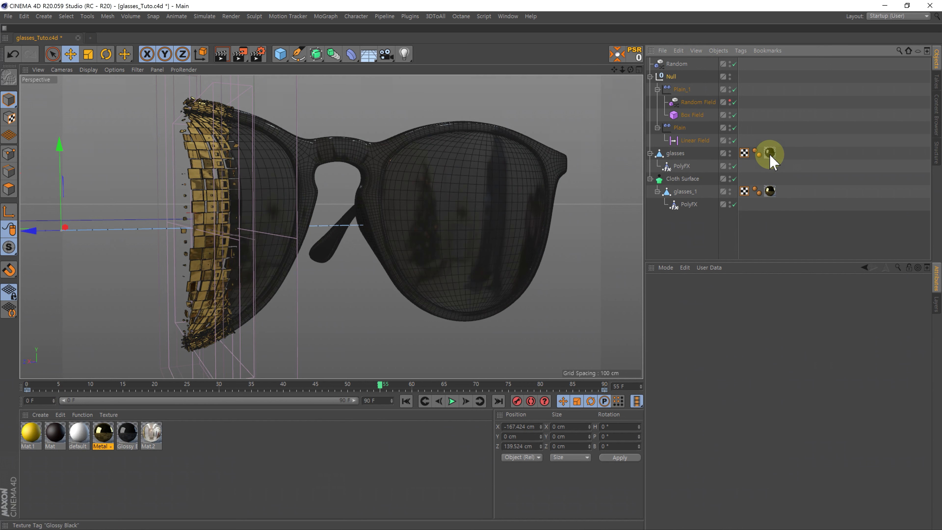
Scrub the timeline from the front view to review the gold lens dissolve.
{"action": "left_click_drag", "start_coordinate": [311, 204], "coordinate": [334, 217], "text": "alt"}
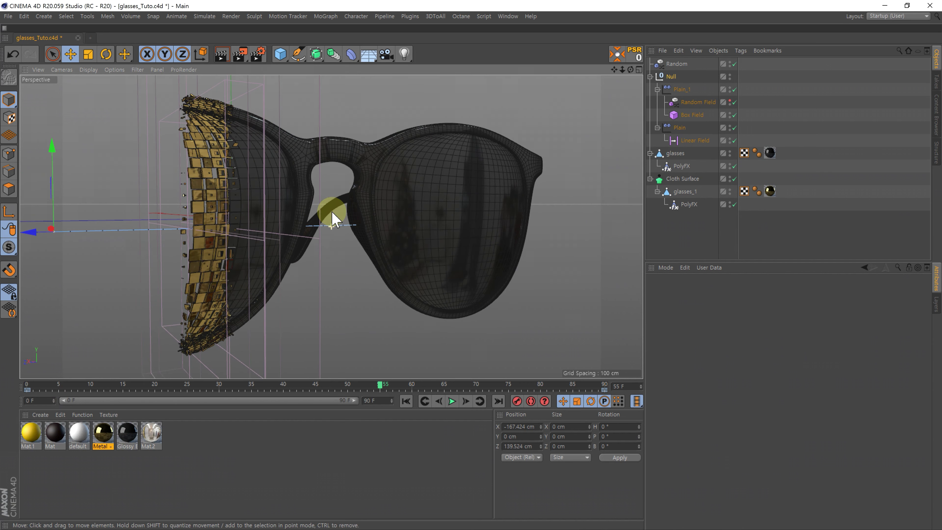
{"action": "mouse_move", "coordinate": [52, 388]}
{"action": "left_mouse_down"}
{"action": "mouse_move", "coordinate": [402, 407]}
{"action": "mouse_move", "coordinate": [377, 417]}
{"action": "mouse_move", "coordinate": [383, 406]}
{"action": "left_mouse_up"}
{"action": "mouse_move", "coordinate": [358, 301]}
{"action": "left_mouse_down", "text": "alt"}
{"action": "mouse_move", "coordinate": [293, 265]}
{"action": "mouse_move", "coordinate": [337, 269]}
{"action": "mouse_move", "coordinate": [307, 216]}
{"action": "mouse_move", "coordinate": [185, 189]}
{"action": "mouse_move", "coordinate": [210, 200]}
{"action": "mouse_move", "coordinate": [209, 192]}
{"action": "left_mouse_up", "text": "alt"}
{"action": "left_click", "coordinate": [39, 385]}
{"action": "mouse_move", "coordinate": [177, 399]}
{"action": "left_mouse_down"}
{"action": "mouse_move", "coordinate": [305, 395]}
{"action": "mouse_move", "coordinate": [241, 415]}
{"action": "mouse_move", "coordinate": [402, 412]}
{"action": "mouse_move", "coordinate": [377, 417]}
{"action": "left_mouse_up"}
{"action": "left_click", "coordinate": [689, 192]}
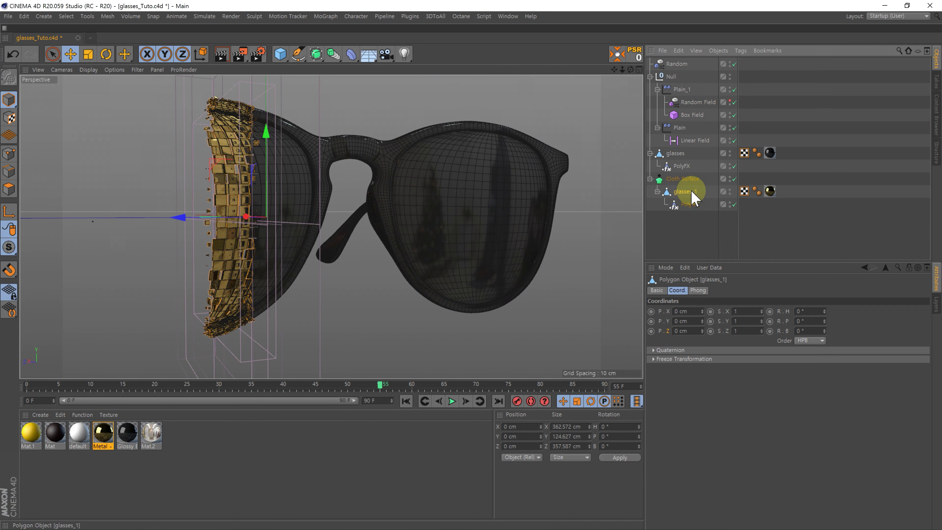
Give glasses_1 a Compositing tag and tick Enable for Object Buffer 1.
{"action": "right_click", "coordinate": [687, 191]}
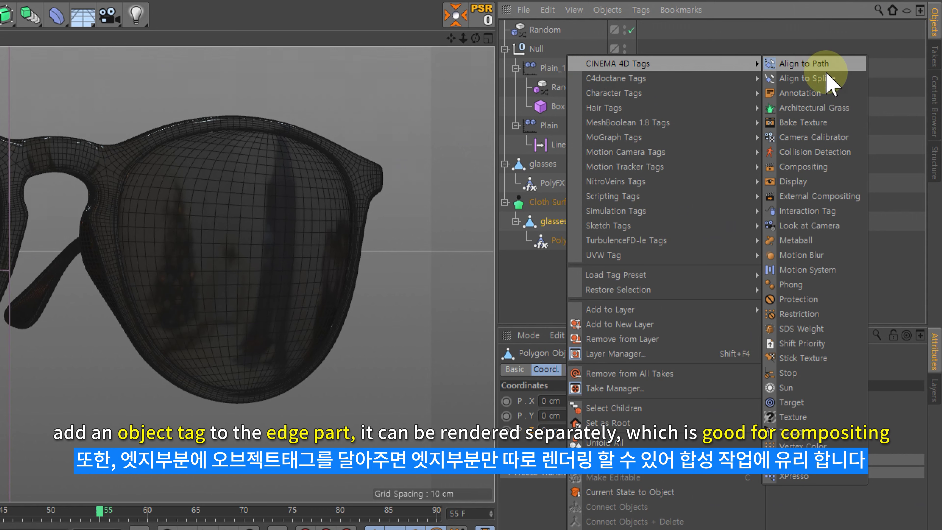
{"action": "left_click", "coordinate": [811, 169]}
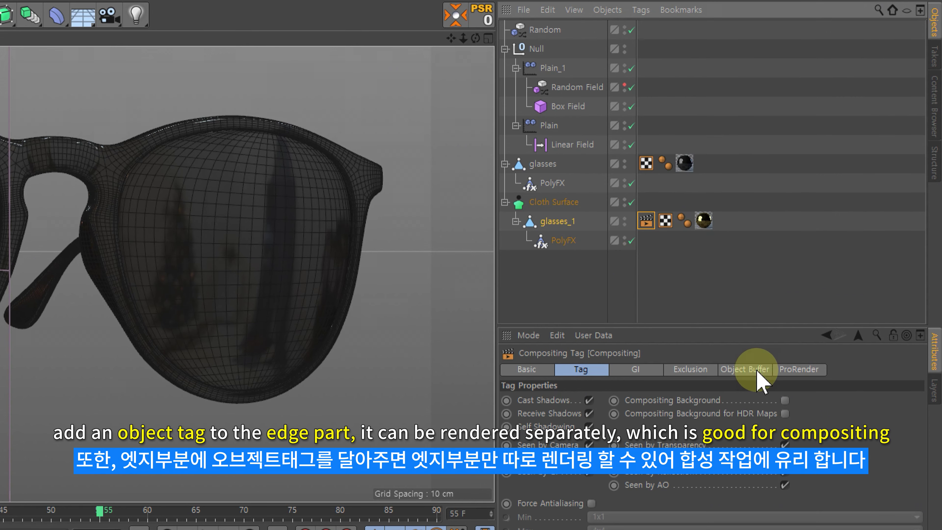
{"action": "left_click", "coordinate": [737, 369]}
{"action": "left_click", "coordinate": [550, 274]}
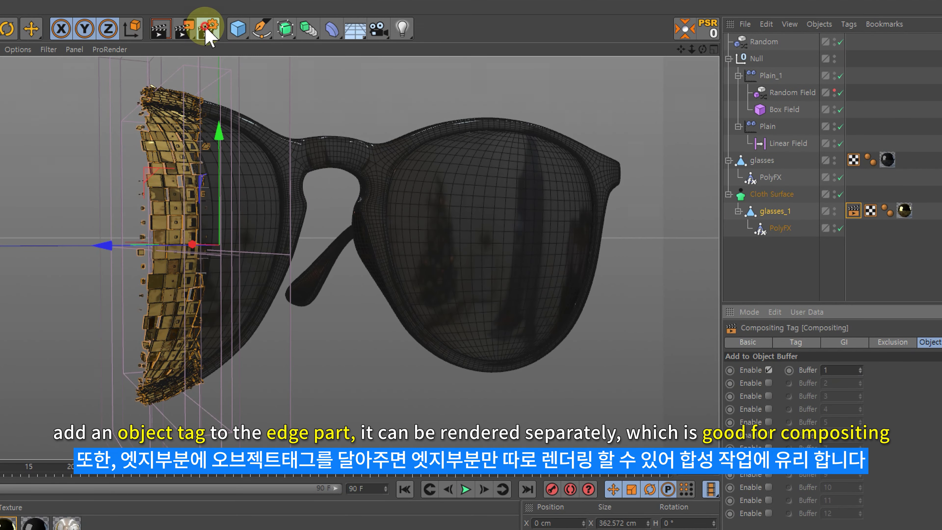
{"action": "left_click", "coordinate": [208, 29]}
Add an Object Buffer pass to the render settings' Multi-Pass list.
{"action": "left_click_drag", "start_coordinate": [429, 22], "coordinate": [562, 64]}
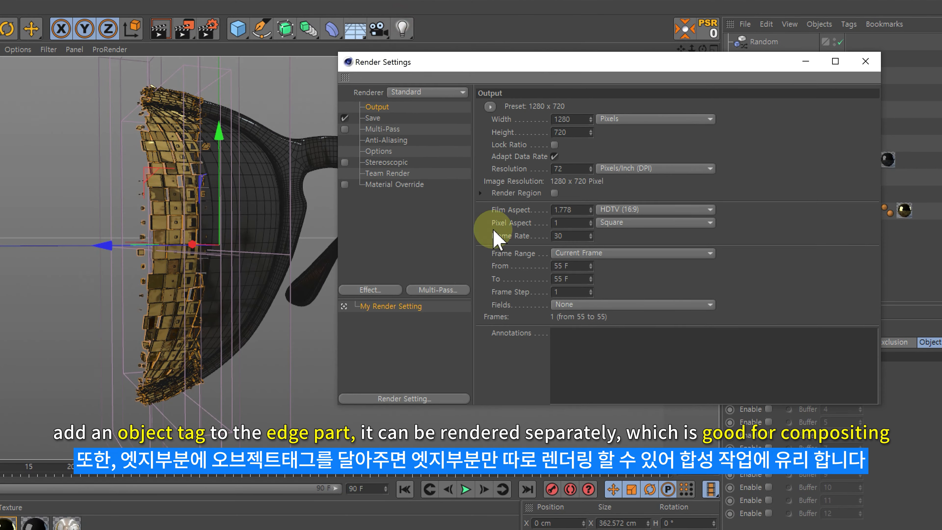
{"action": "left_click", "coordinate": [456, 288]}
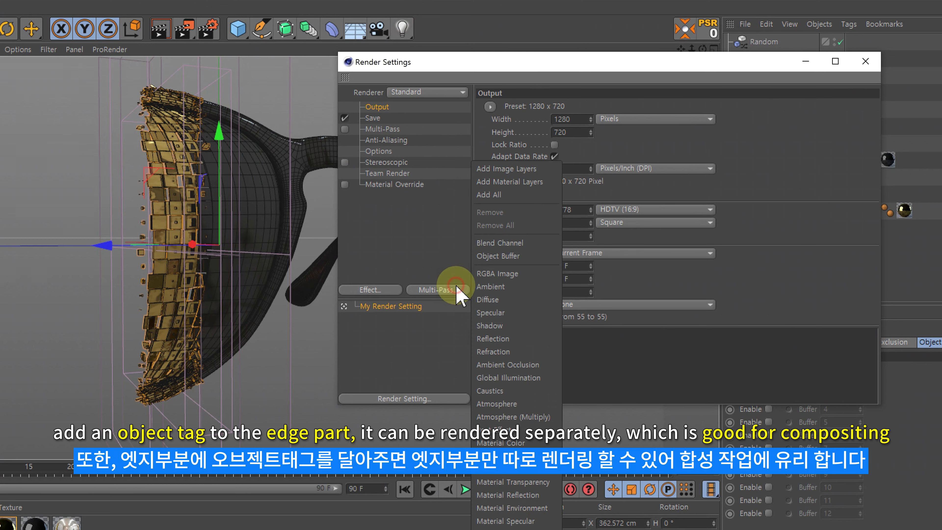
{"action": "left_click", "coordinate": [498, 256]}
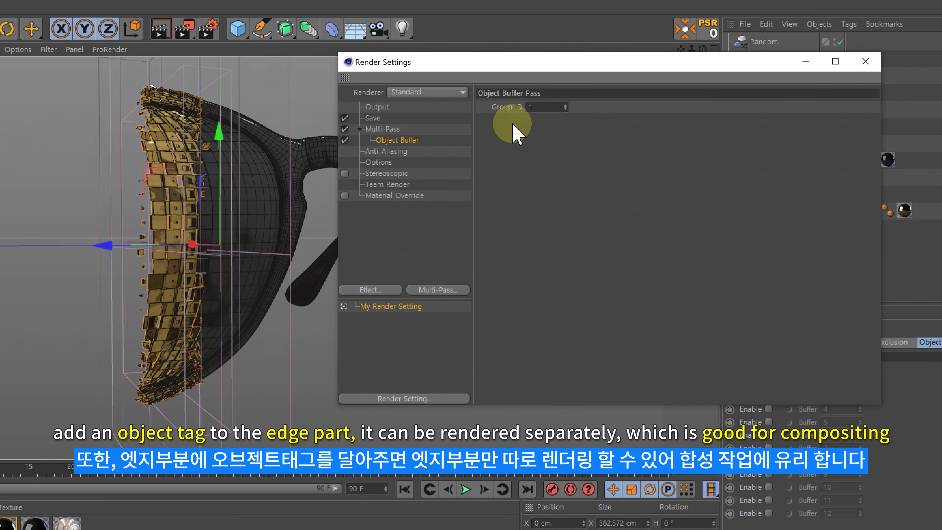
Save multi-pass images in PNG format and close the render settings.
{"action": "left_click", "coordinate": [381, 119]}
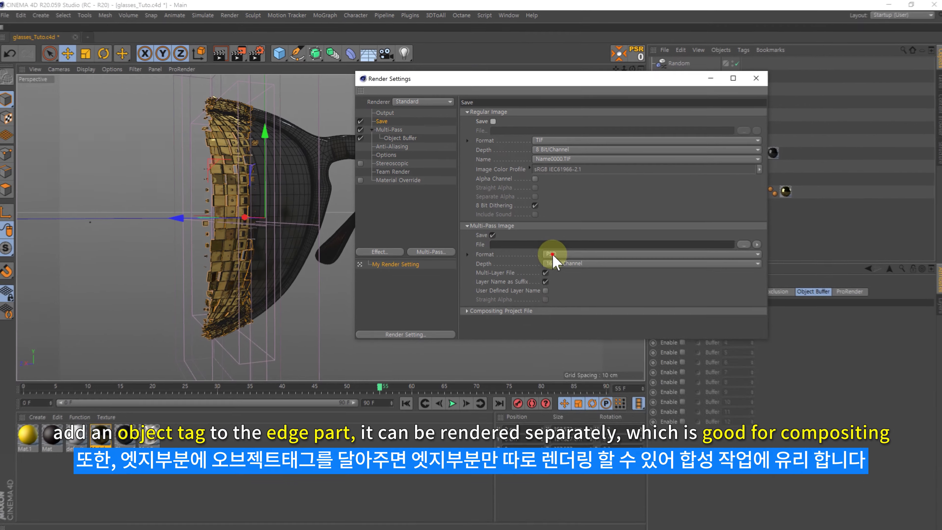
{"action": "left_click", "coordinate": [552, 252]}
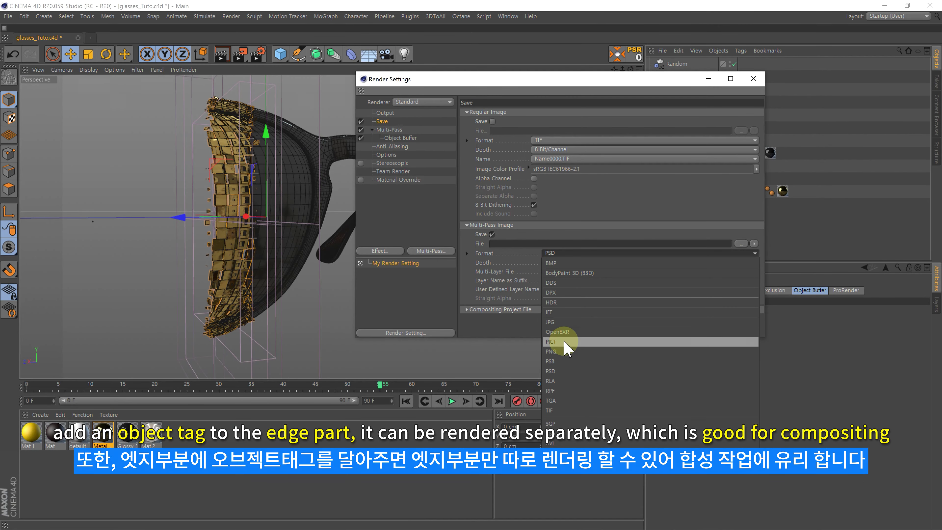
{"action": "left_click", "coordinate": [564, 350]}
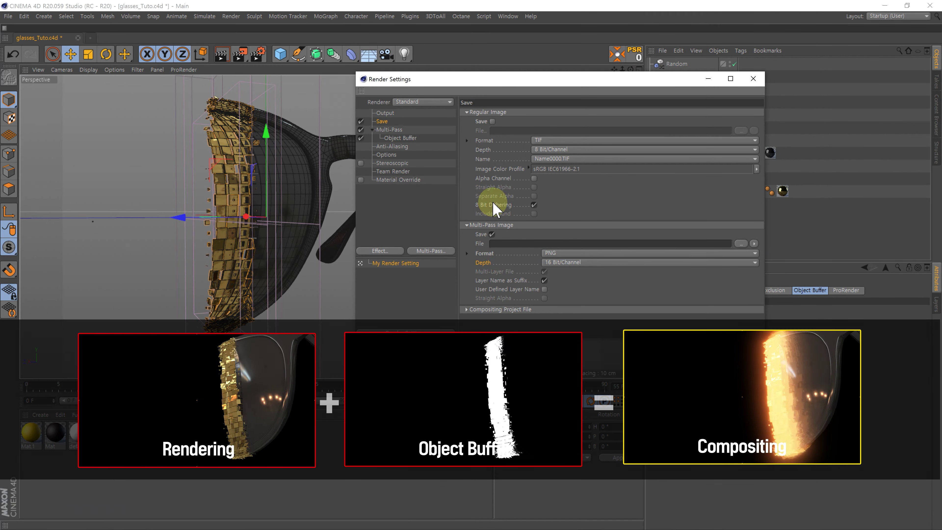
{"action": "left_click_drag", "start_coordinate": [507, 79], "coordinate": [460, 102]}
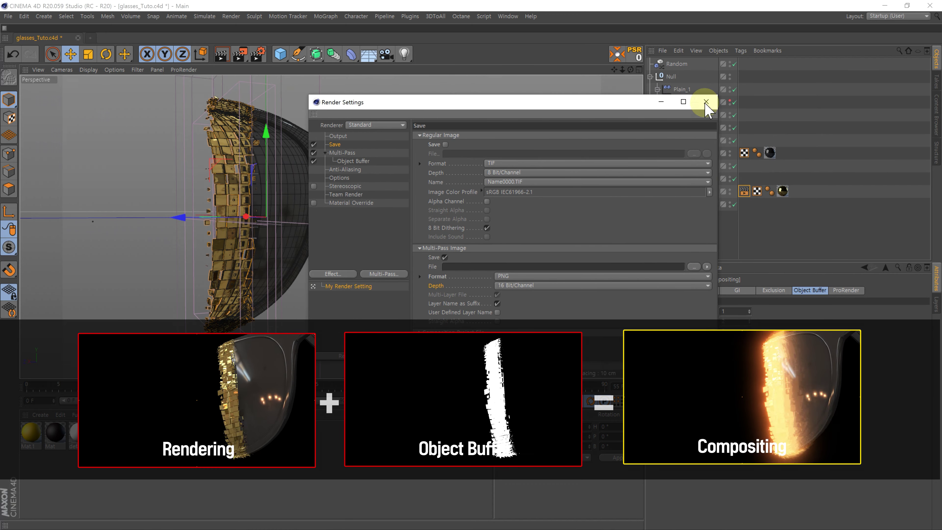
{"action": "left_click", "coordinate": [705, 102]}
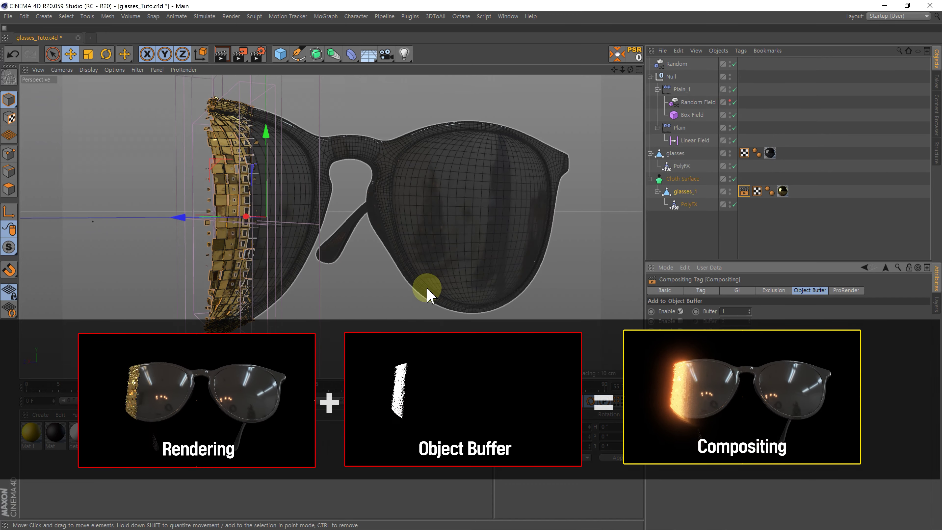
Switch the viewport display to Gouraud Shading and orbit around the glasses.
{"action": "left_click", "coordinate": [87, 70]}
{"action": "left_click", "coordinate": [108, 84]}
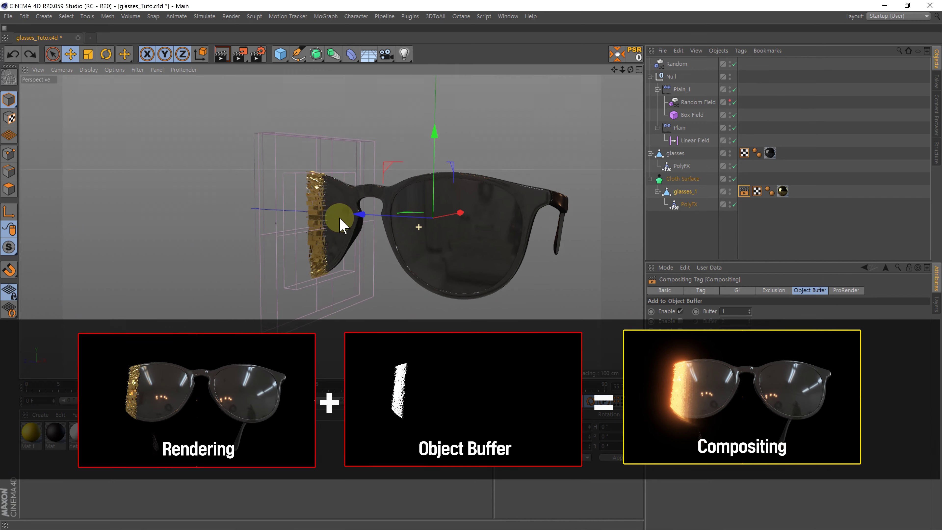
{"action": "mouse_move", "coordinate": [333, 209]}
{"action": "left_mouse_down", "text": "alt"}
{"action": "mouse_move", "coordinate": [380, 200]}
{"action": "mouse_move", "coordinate": [417, 277]}
{"action": "left_mouse_up", "text": "alt"}
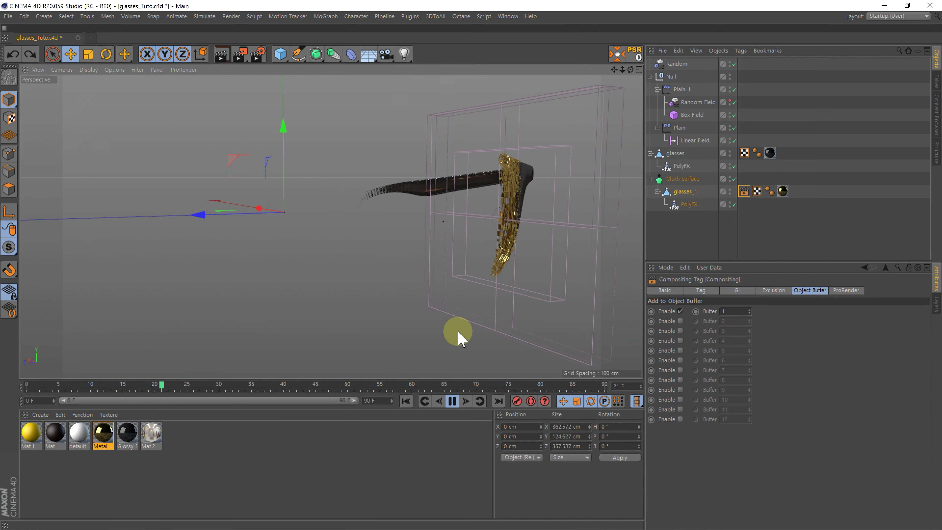